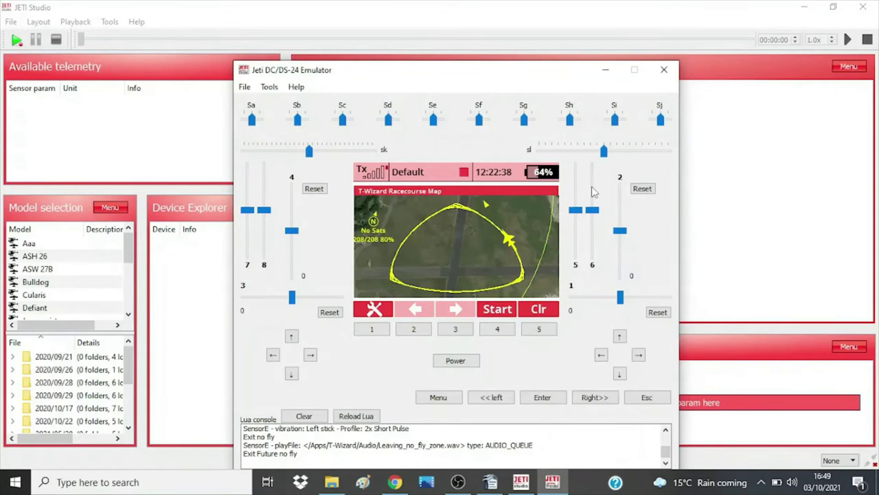
Move a simulated transmitter control in the DS-24 emulator during T-Wizard telemetry playback.
left_click_drag(591, 187, 592, 171)
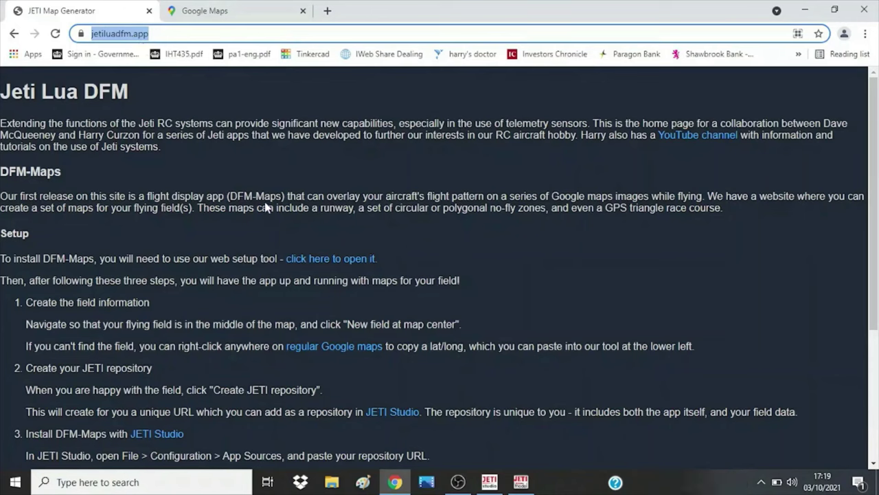
Open the JETI Map Generator at jetiluadfm.app/create-maps from the DFM-Maps page.
left_click(324, 259)
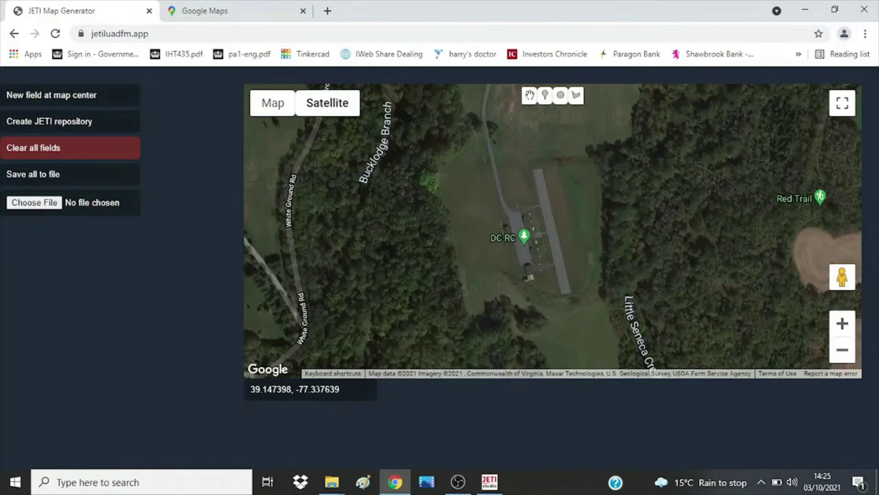
Zoom out and pan the Map Generator's satellite map from the DC field to southern England.
left_click(837, 356)
left_click(837, 355)
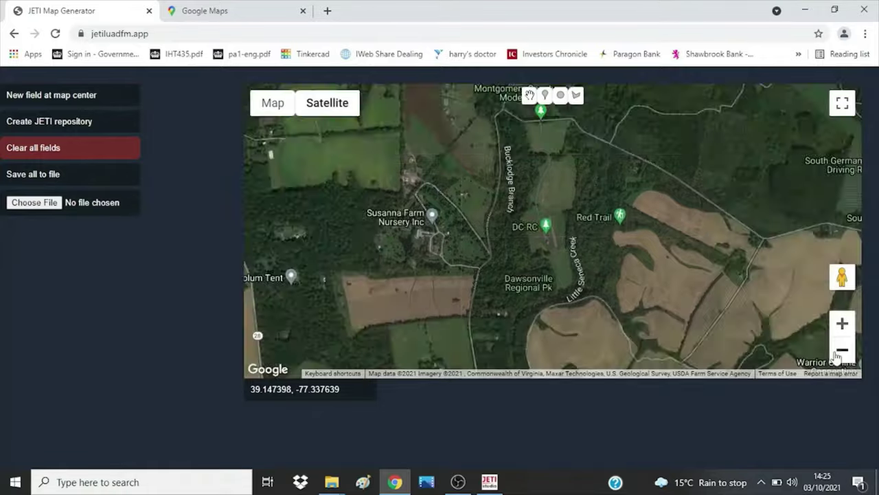
left_click(837, 356)
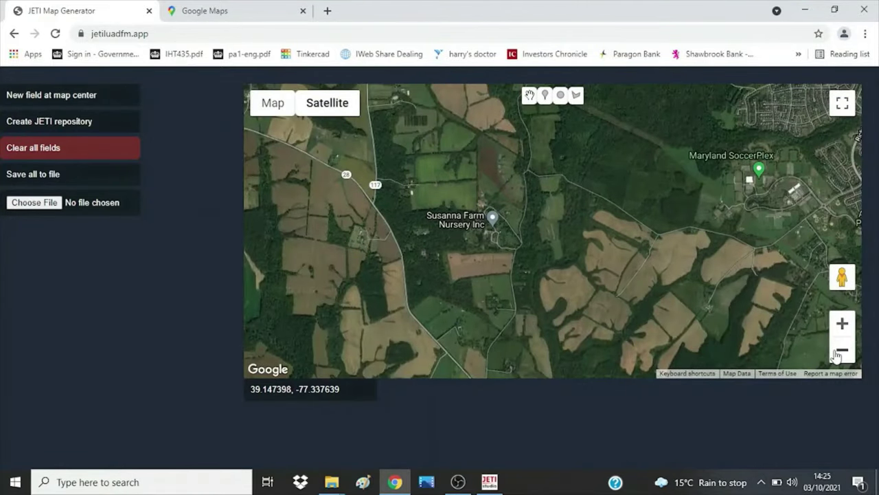
left_click(837, 355)
left_click(837, 356)
left_click(837, 356)
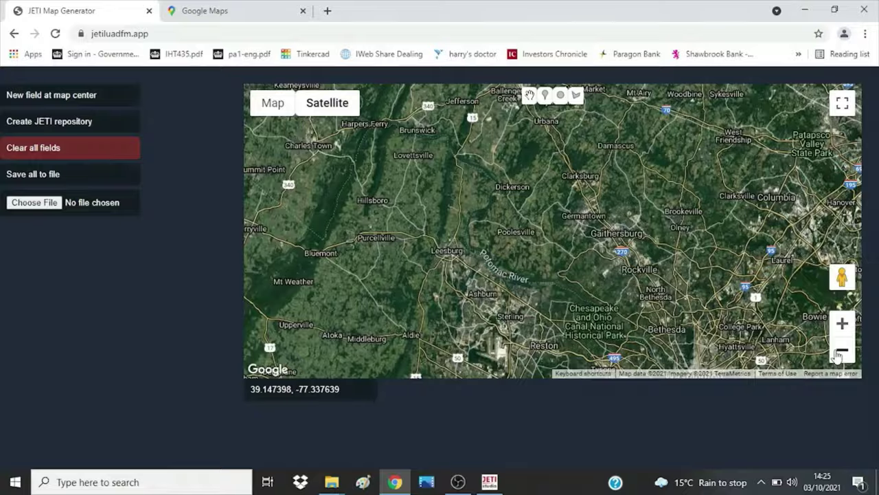
left_click(838, 356)
left_click(837, 356)
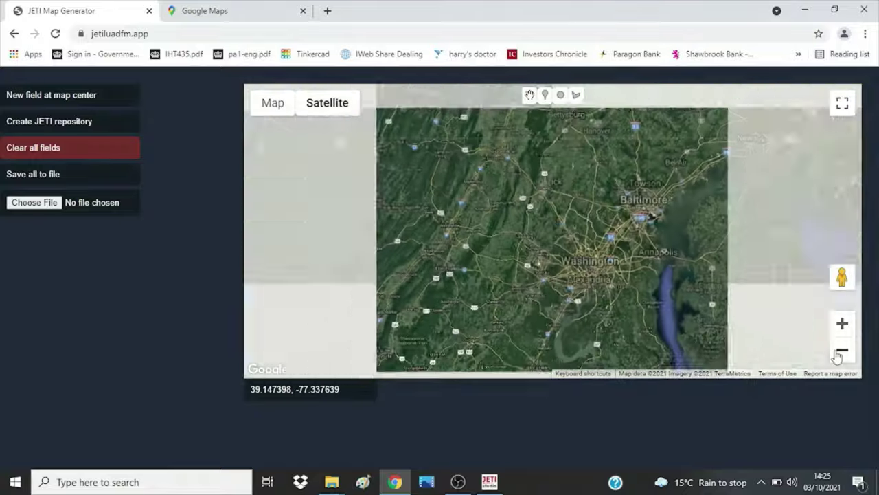
left_click(837, 355)
left_click(837, 356)
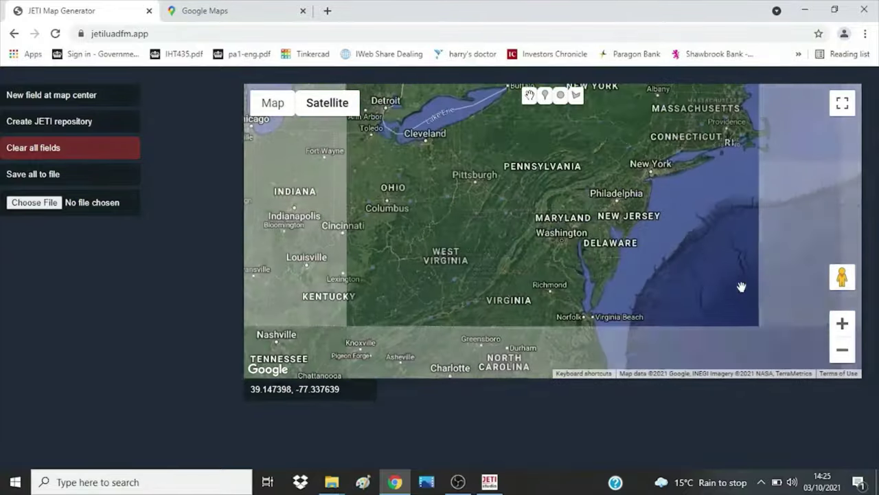
left_click_drag(691, 240, 373, 247)
left_click_drag(621, 236, 336, 304)
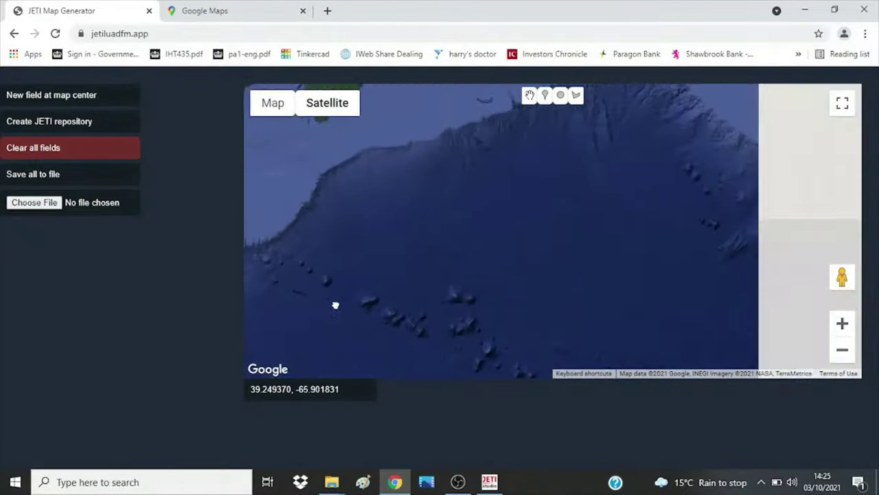
left_click_drag(685, 262, 534, 314)
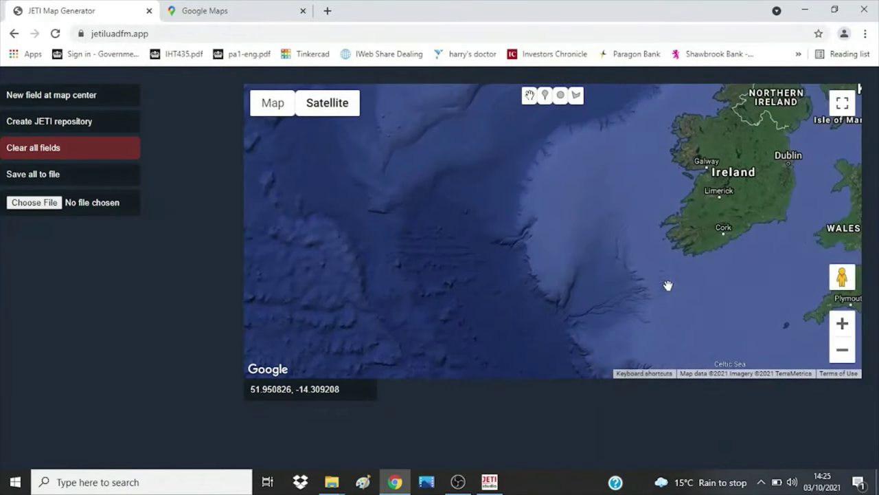
left_click_drag(668, 285, 336, 231)
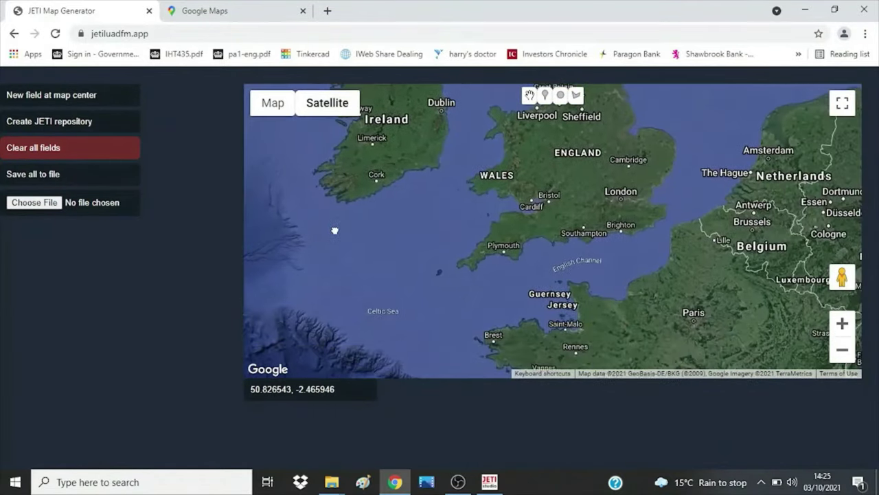
left_click(842, 323)
left_click(842, 323)
left_click_drag(626, 302, 562, 429)
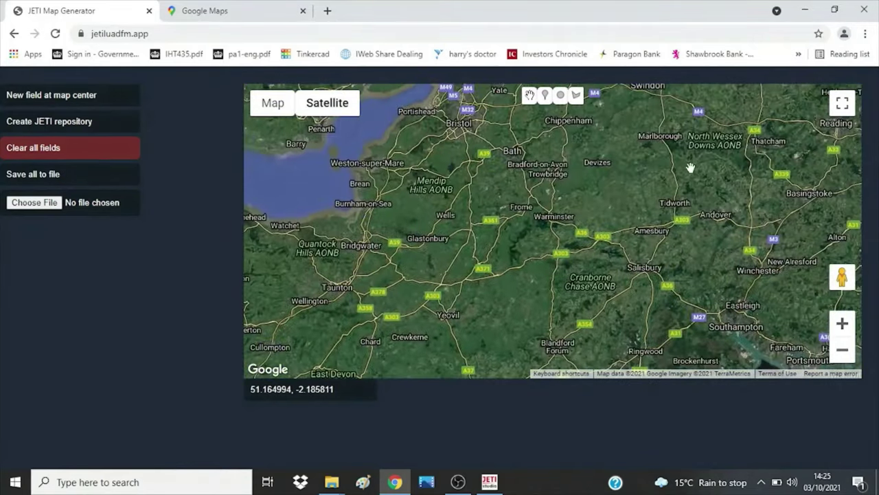
left_click_drag(691, 167, 640, 405)
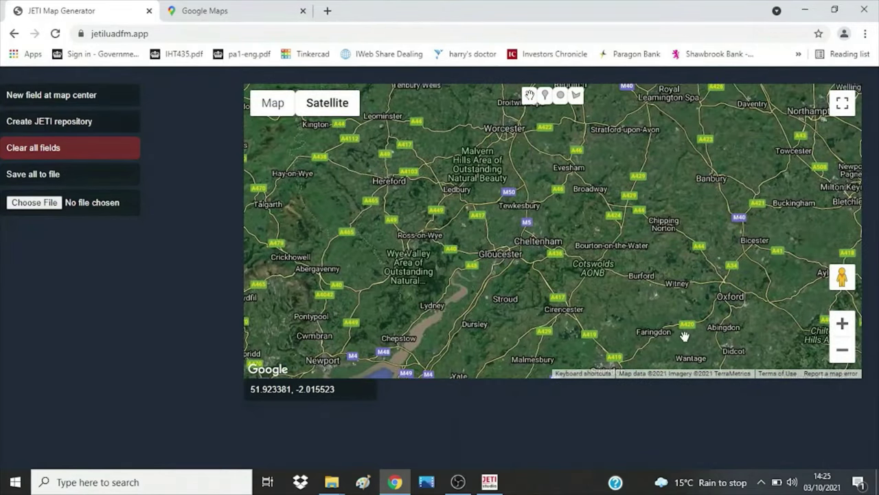
Copy the coordinates 51.88245, -2.09804 of a spot near Warden Hill from Google Maps.
left_click(217, 13)
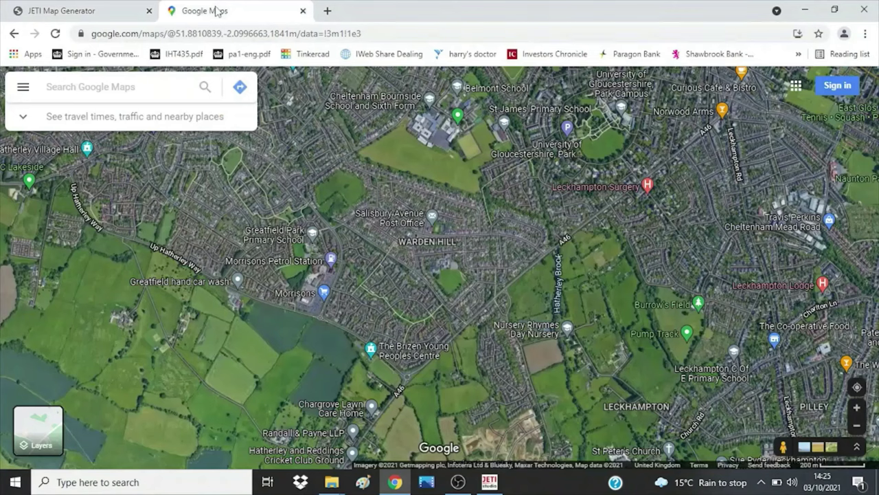
right_click(465, 238)
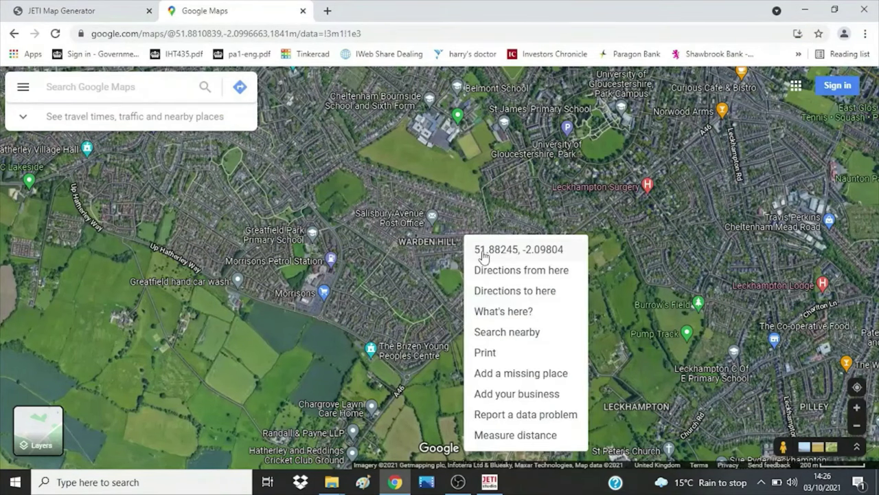
left_click(483, 253)
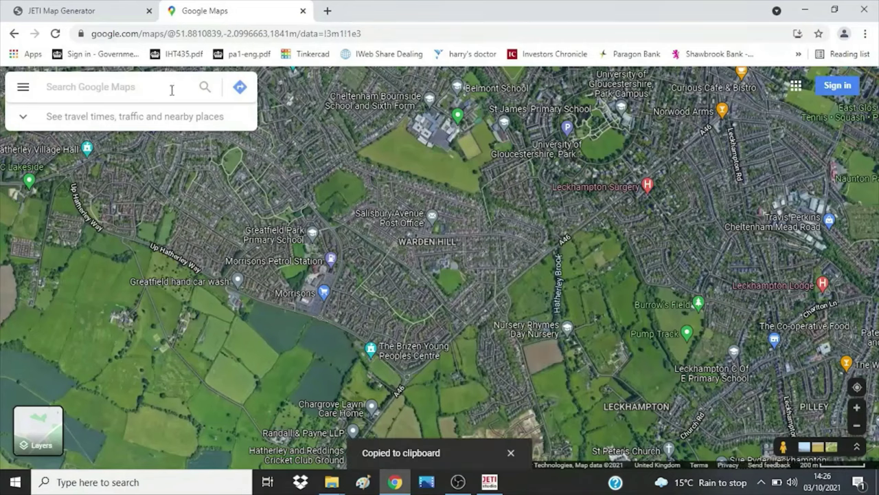
Replace the Map Generator's centre coordinates with the copied Warden Hill coordinates.
left_click(107, 10)
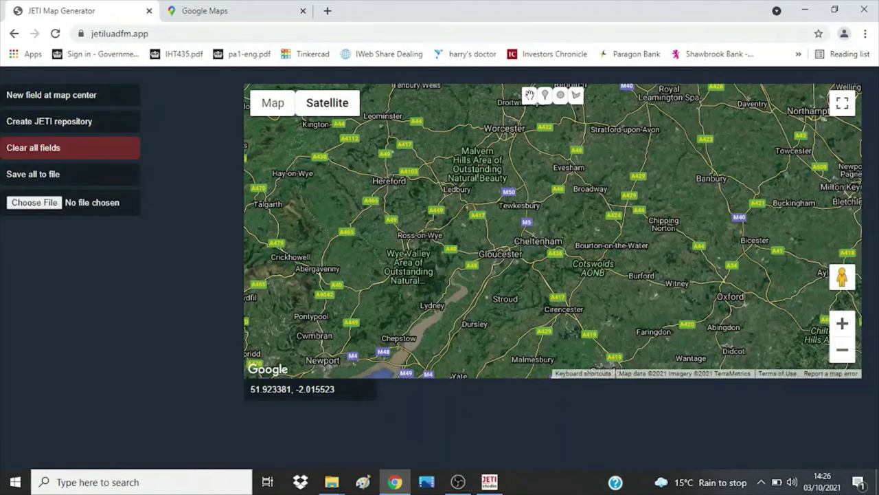
left_click_drag(335, 388, 230, 387)
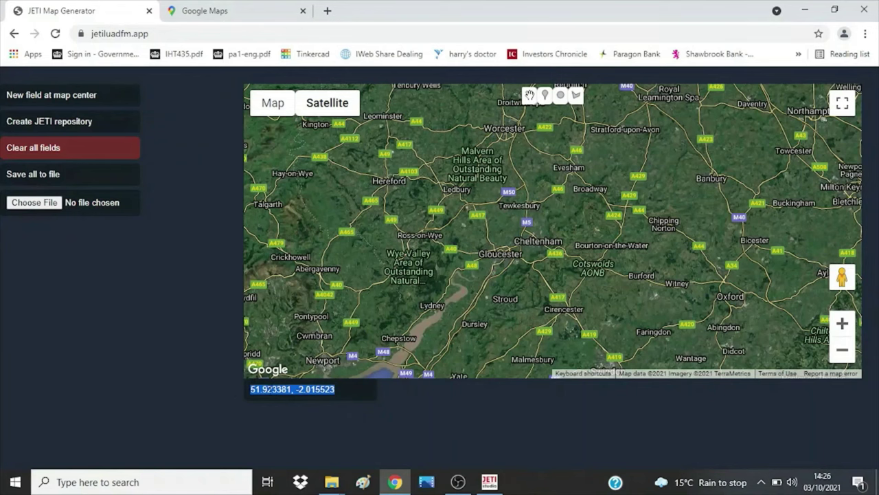
right_click(270, 390)
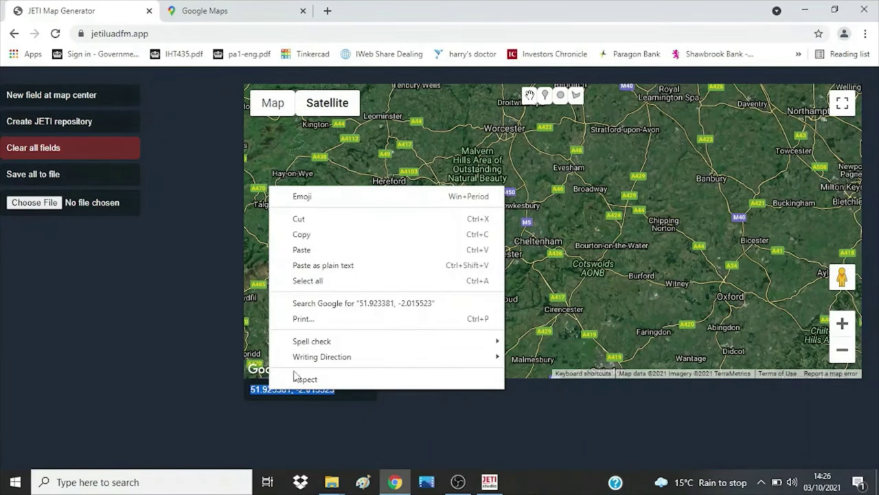
left_click(316, 250)
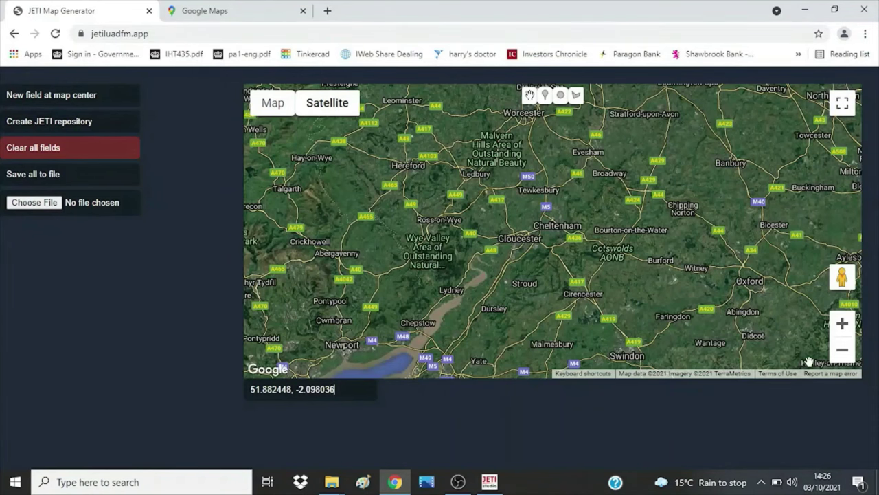
Zoom in and frame the map closely on Warden Hill, centred at 51.881958, -2.097156.
left_click(847, 327)
left_click(847, 326)
left_click(844, 324)
left_click(844, 324)
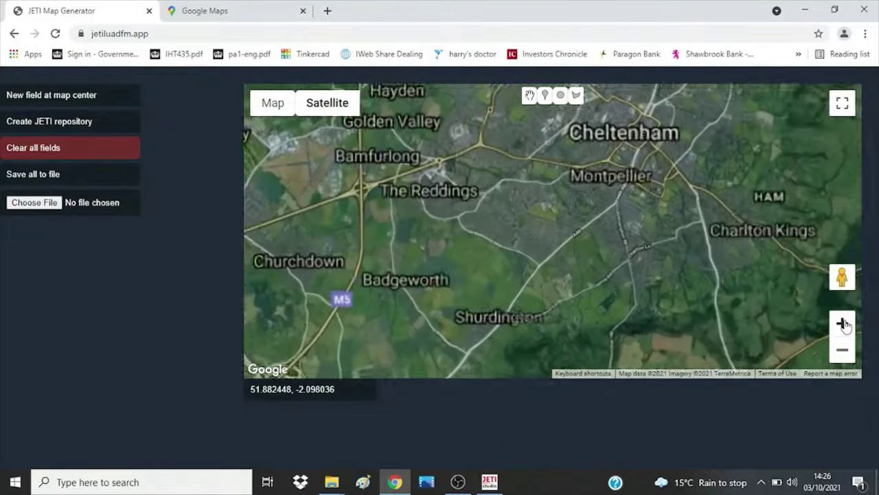
left_click(843, 324)
left_click_drag(711, 231, 685, 229)
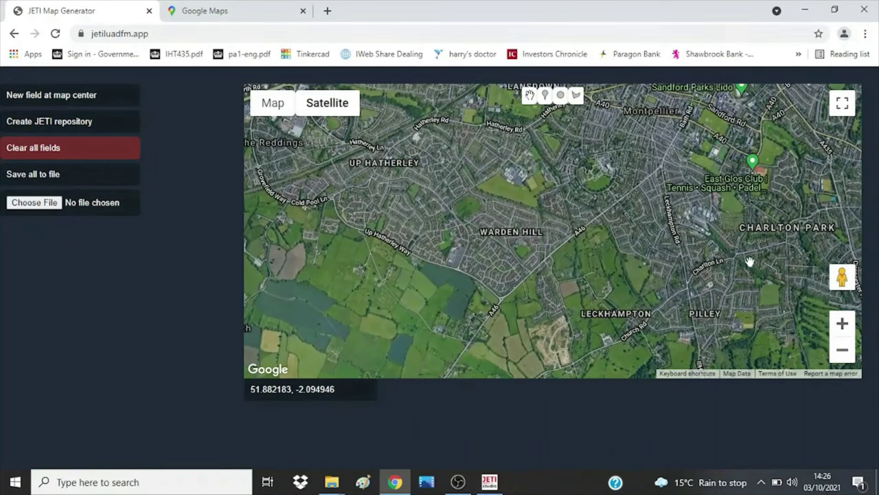
left_click(840, 324)
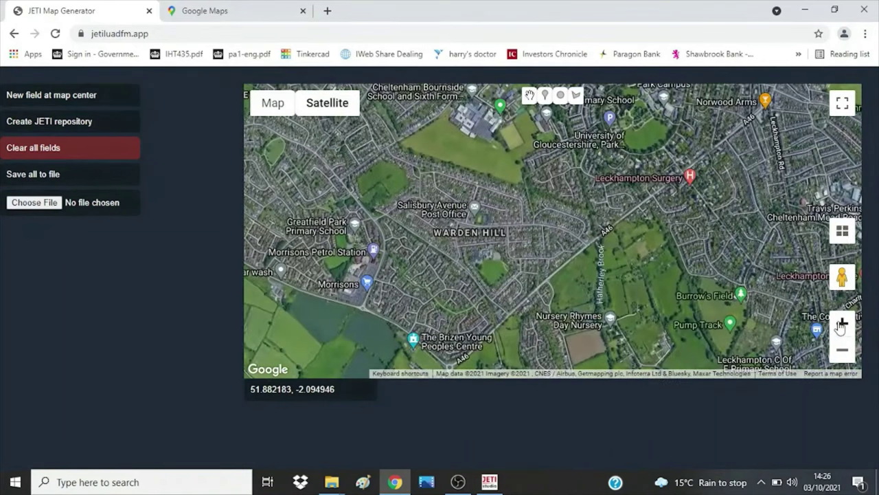
left_click(839, 324)
left_click_drag(720, 282, 778, 273)
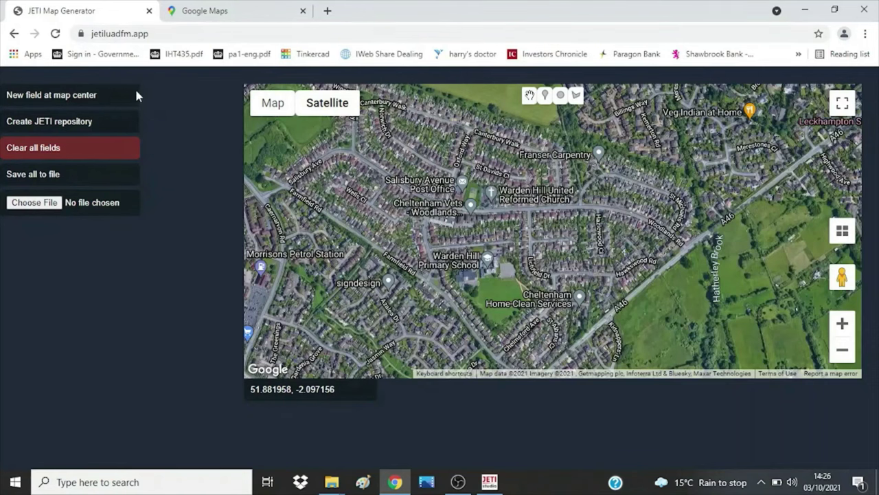
Add a new field at the map centre, named 'Home' with short name 'home'.
left_click(82, 102)
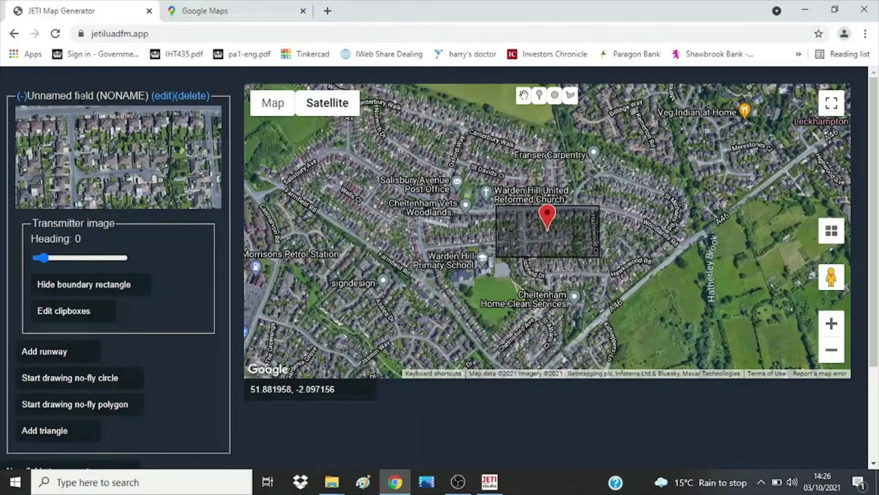
left_click(165, 100)
double_click(111, 150)
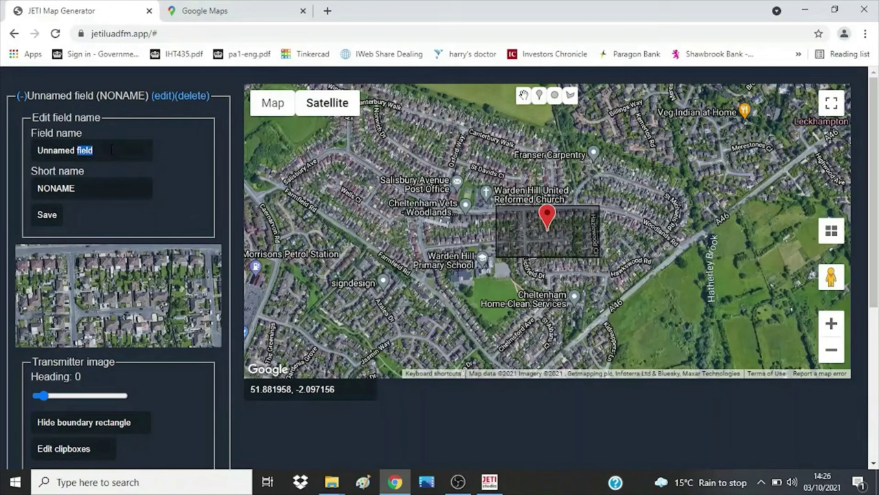
left_click(112, 150)
type("Home")
key("Tab")
type("home")
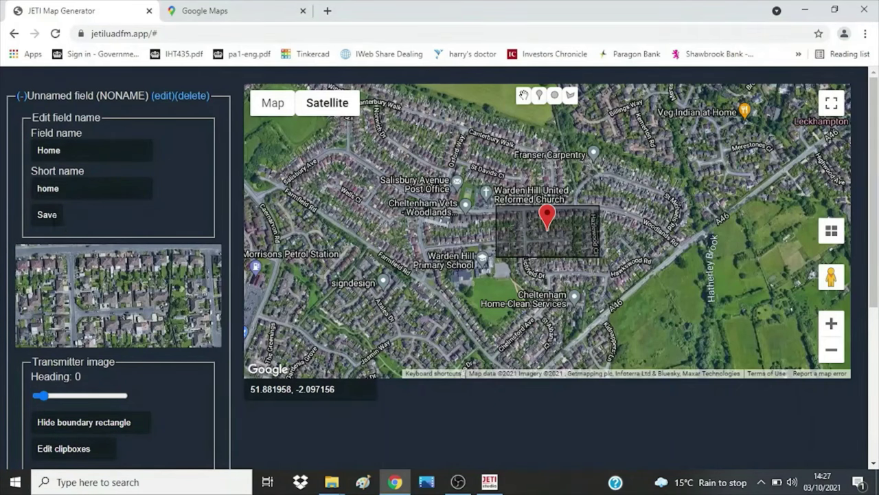
left_click(55, 223)
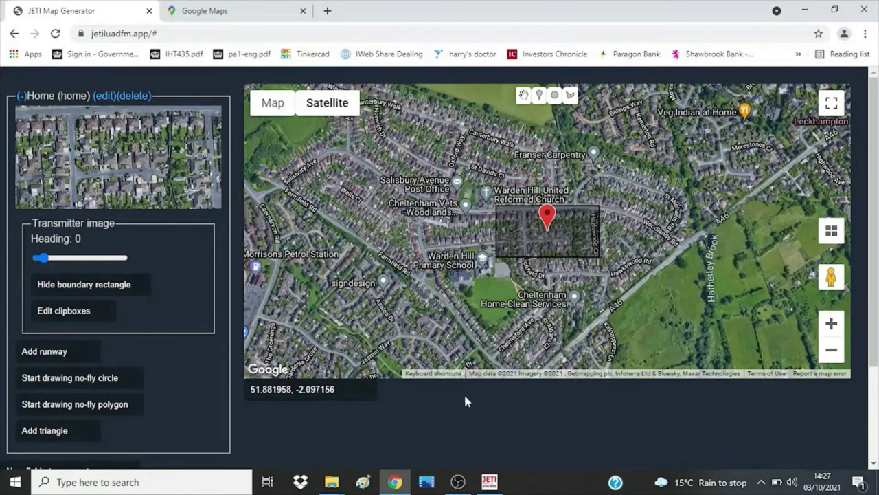
Save all fields to a DFM-Maps .edn file and dismiss the download bar.
scroll(859, 439, "down", 3)
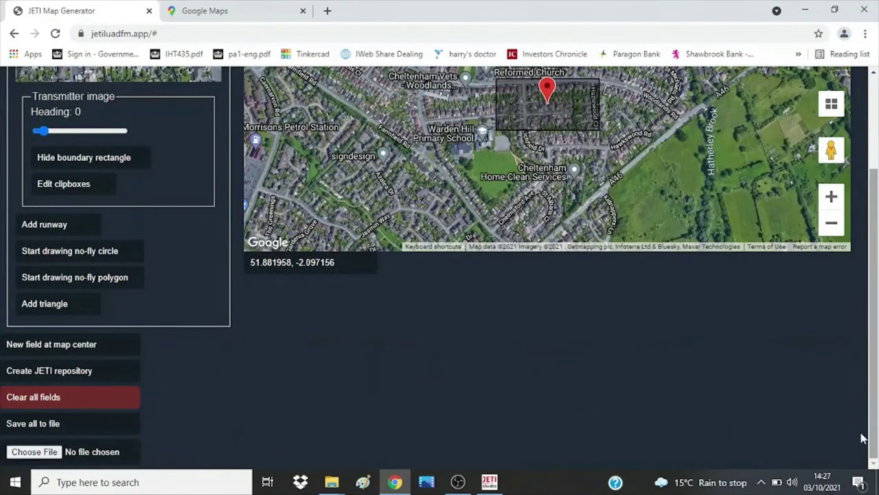
left_click(40, 426)
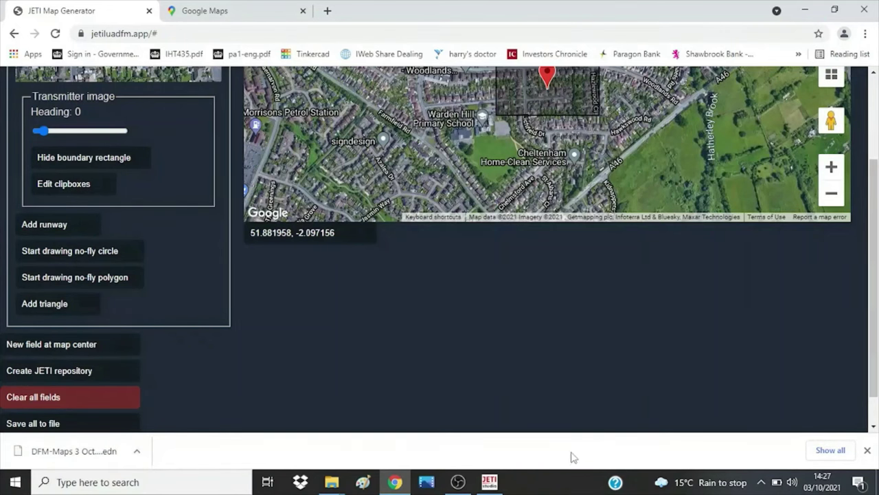
left_click(867, 450)
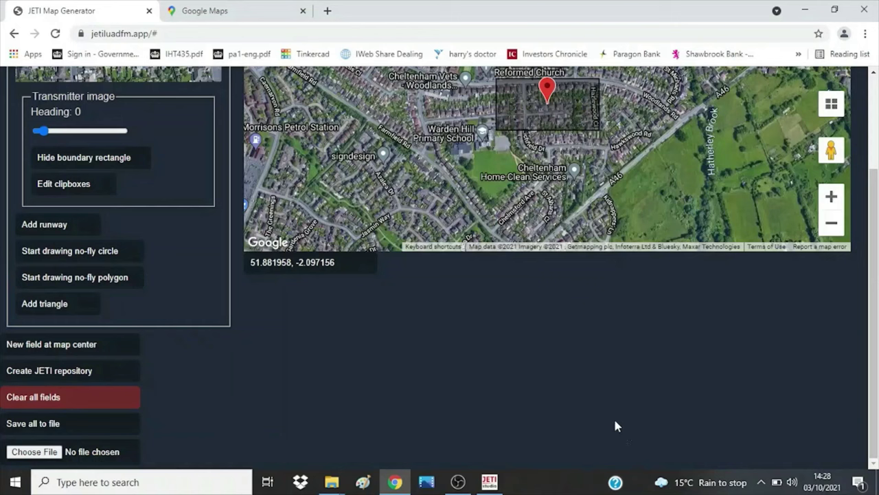
left_click(38, 454)
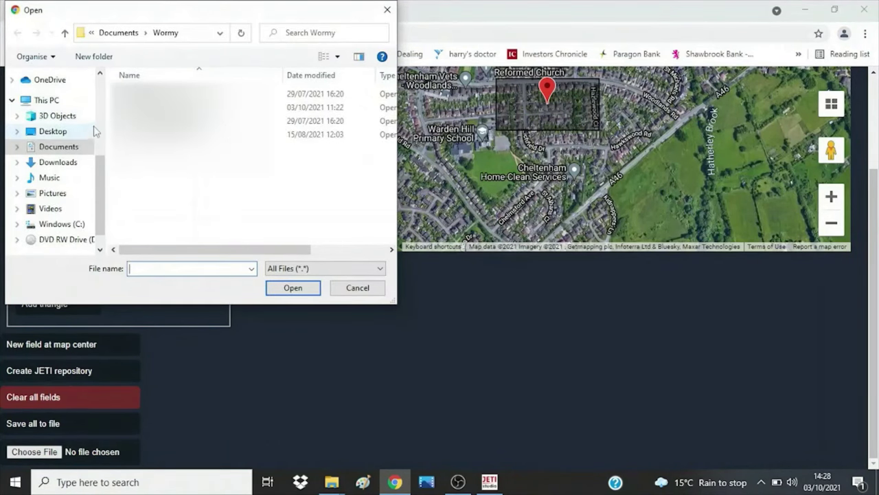
scroll(102, 103, "up", 4)
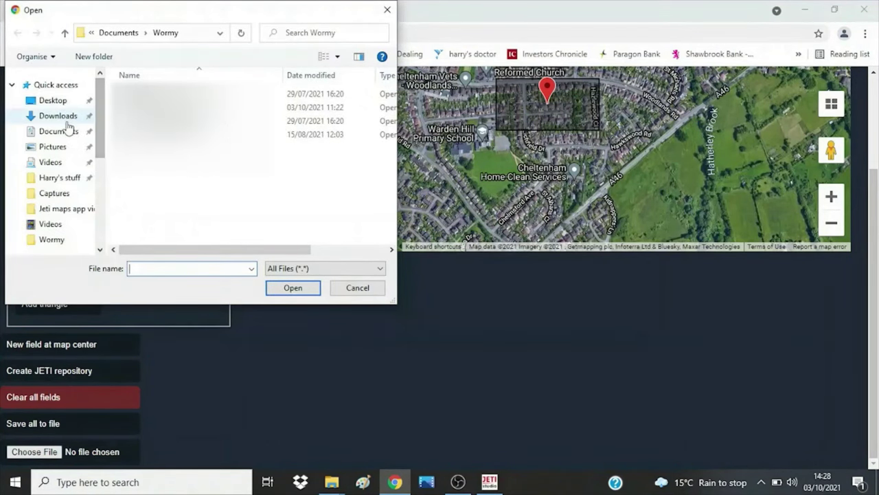
left_click(67, 118)
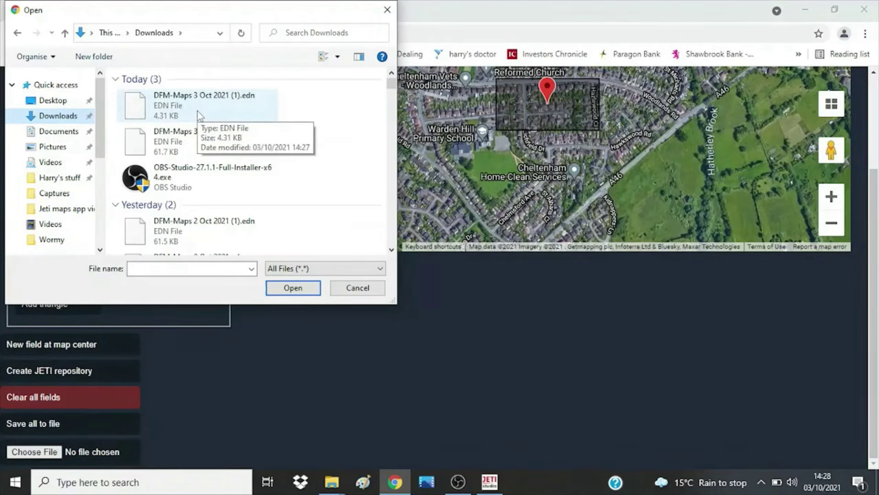
left_click(351, 294)
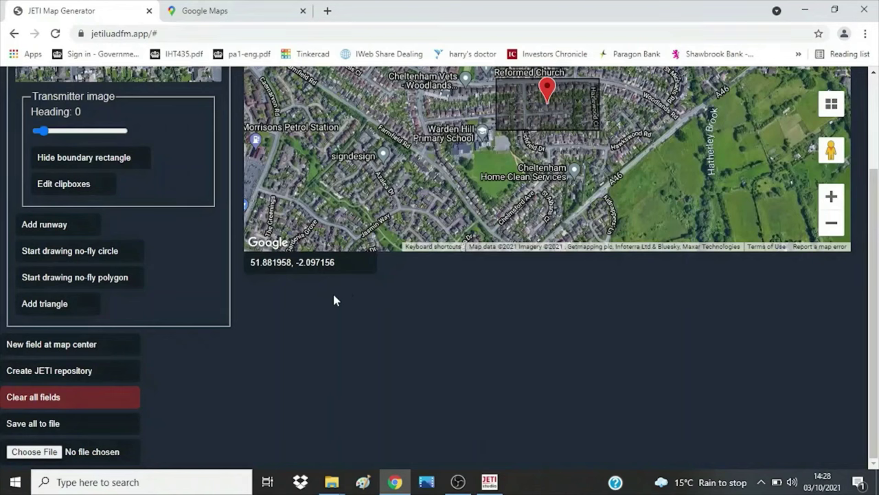
Create a temporary JETI repository and copy its .json web address.
left_click(93, 372)
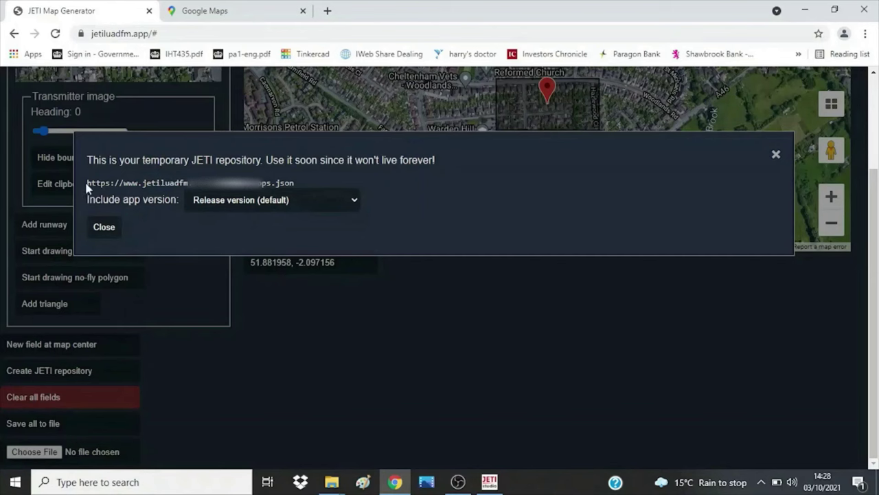
left_click_drag(87, 183, 298, 183)
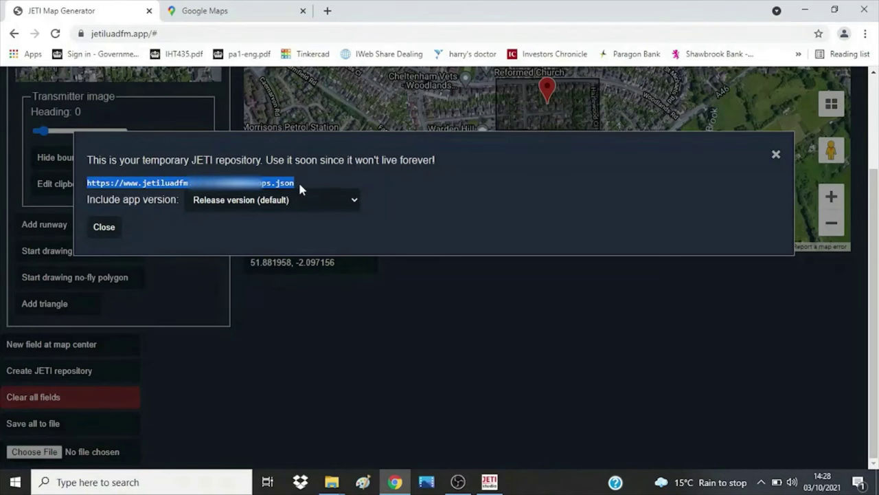
right_click(282, 182)
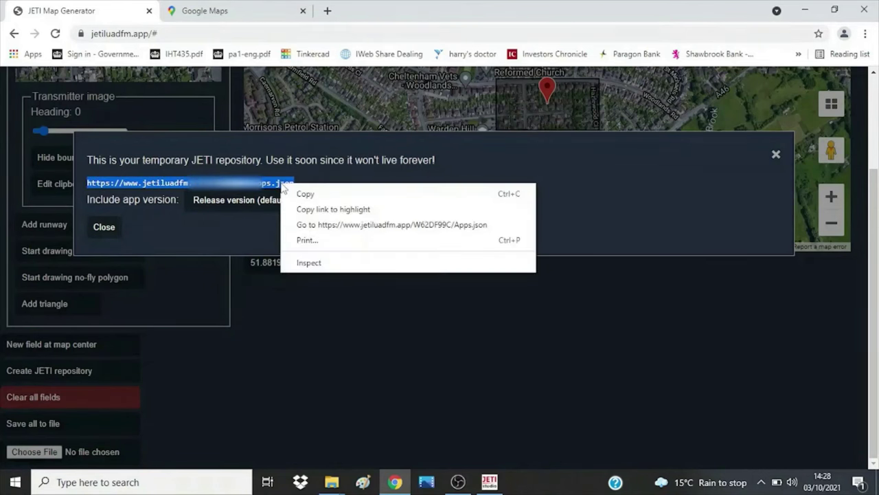
left_click(302, 192)
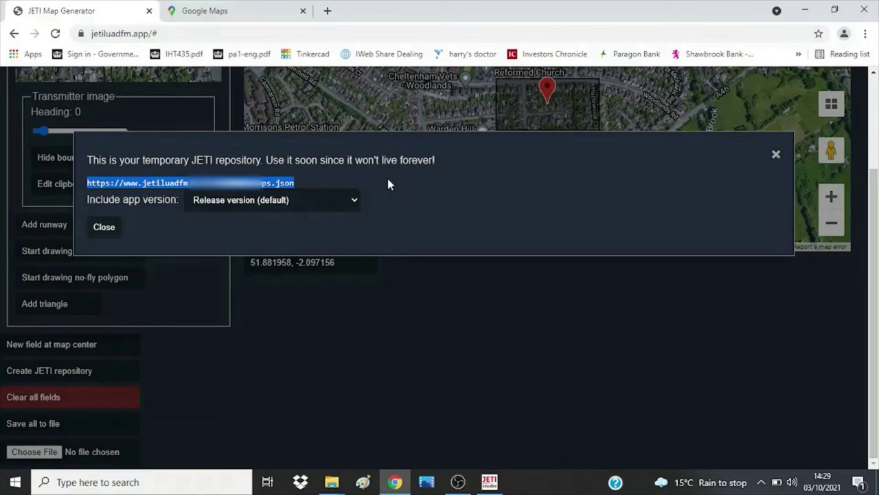
Keep Release version (default) as the repository's included app version.
left_click(354, 202)
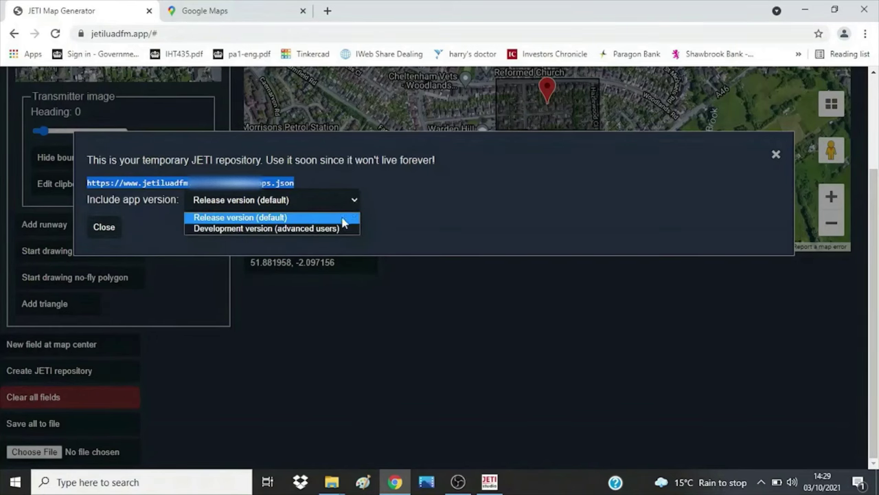
left_click(343, 218)
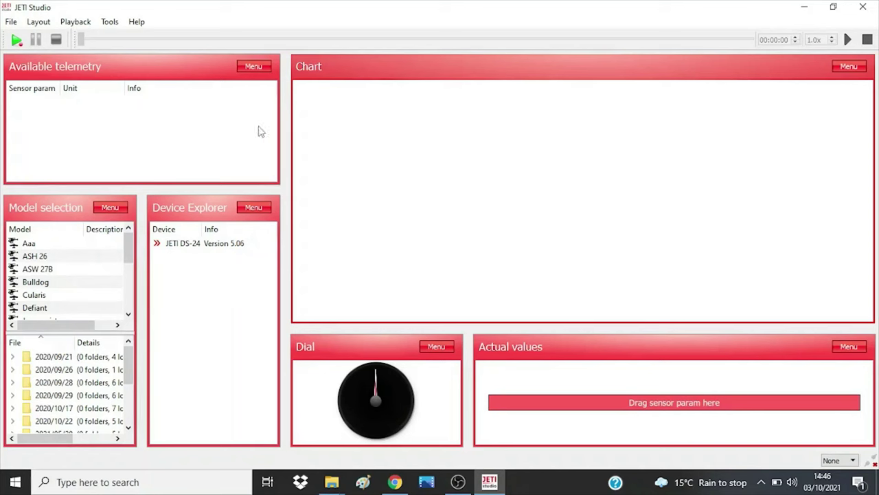
Paste the repository address as a new line in Configuration's Apps sources list and confirm.
left_click(11, 21)
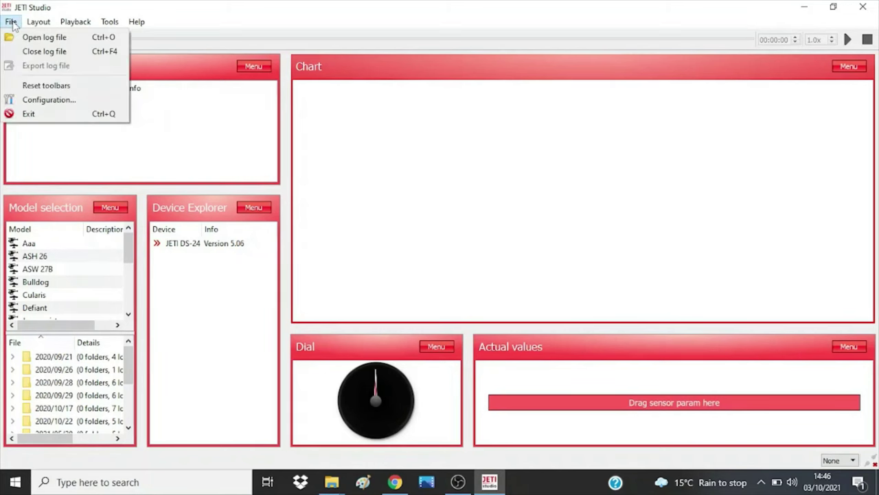
left_click(38, 100)
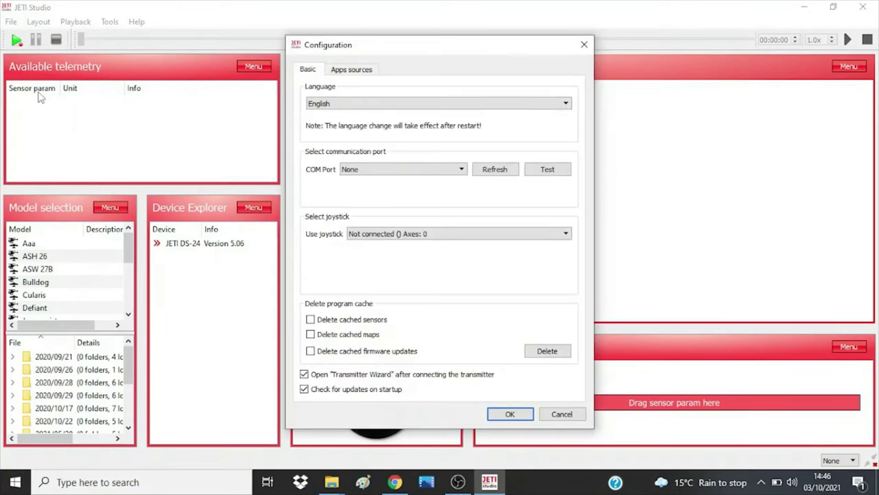
left_click(340, 72)
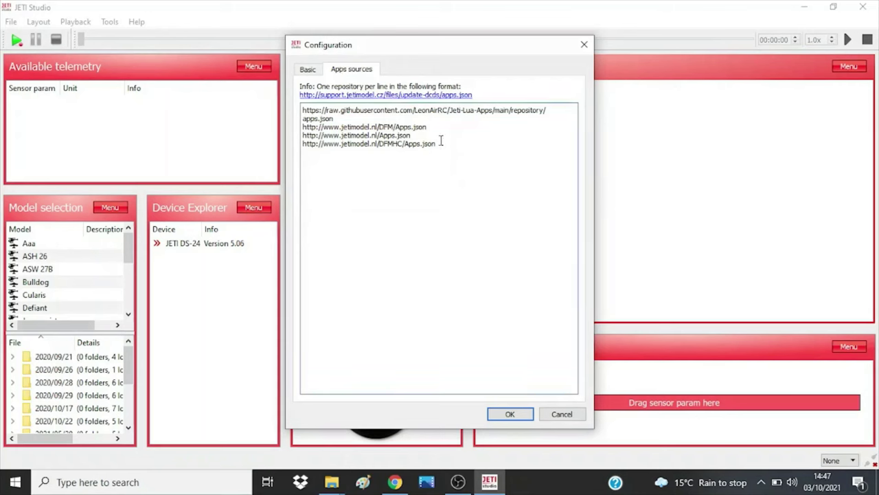
key("Return")
right_click(395, 155)
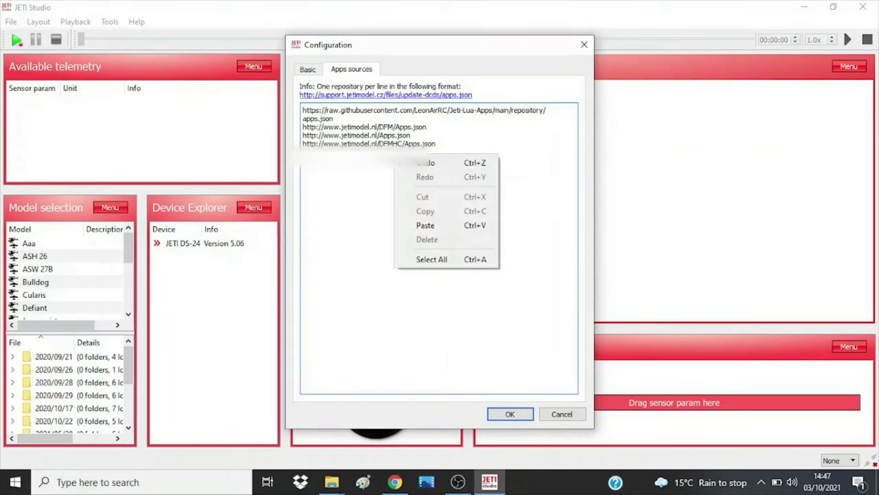
left_click(420, 225)
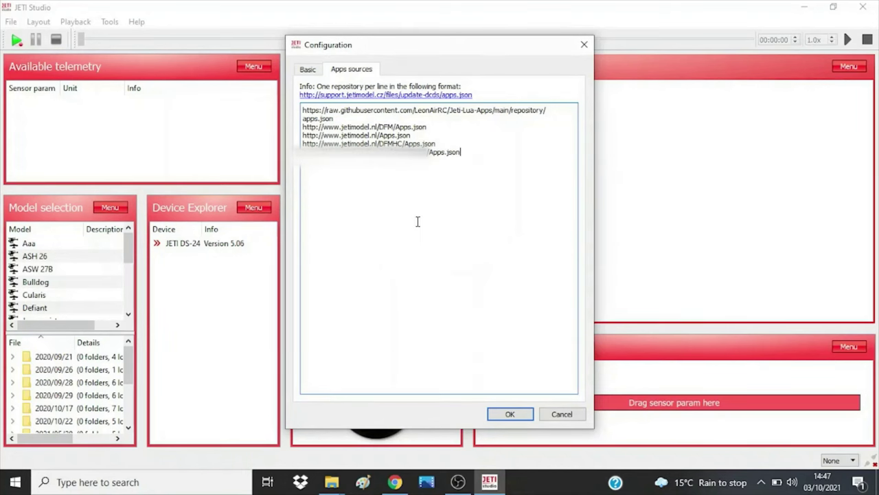
left_click(508, 415)
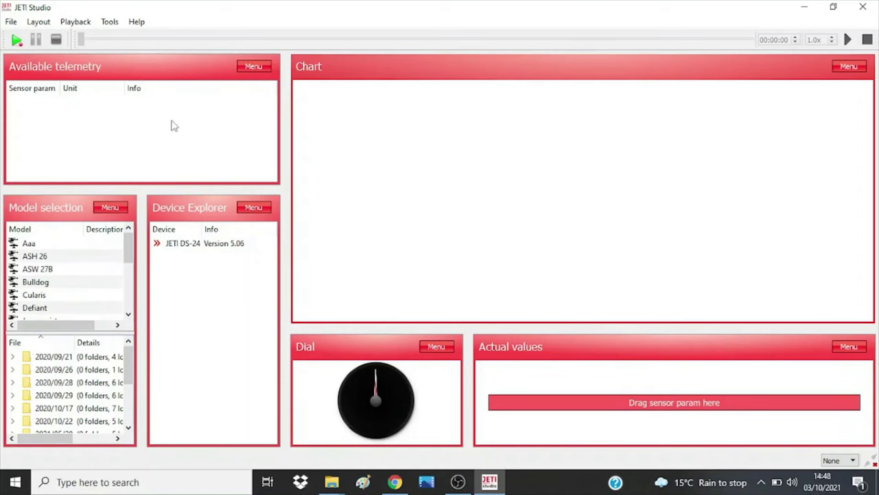
Open the Lua App Manager for the DS-24 through the transmitter wizard.
left_click(110, 21)
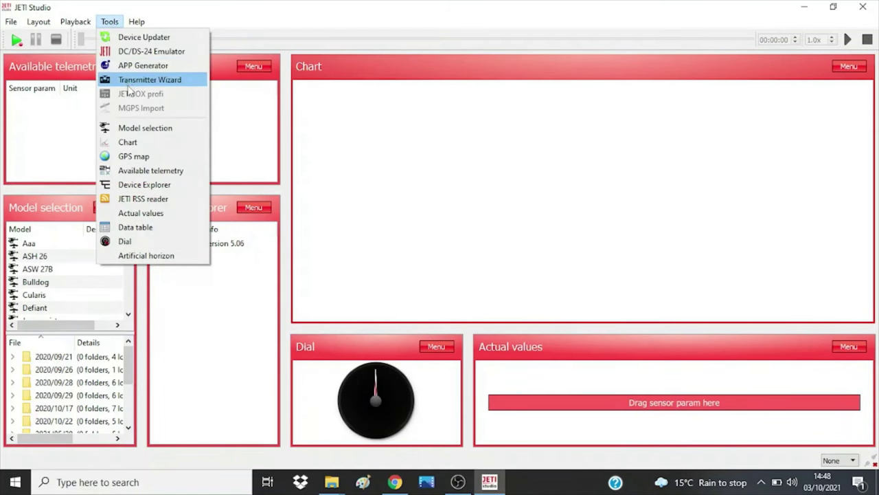
left_click(130, 80)
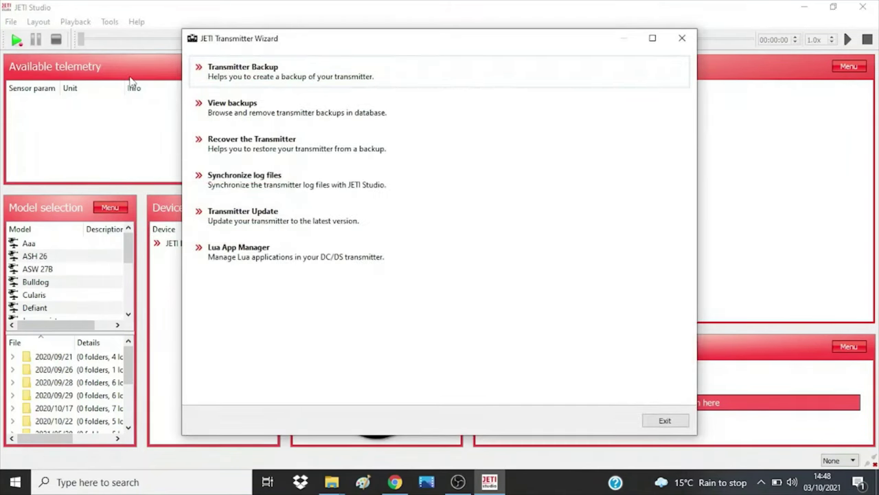
left_click(242, 259)
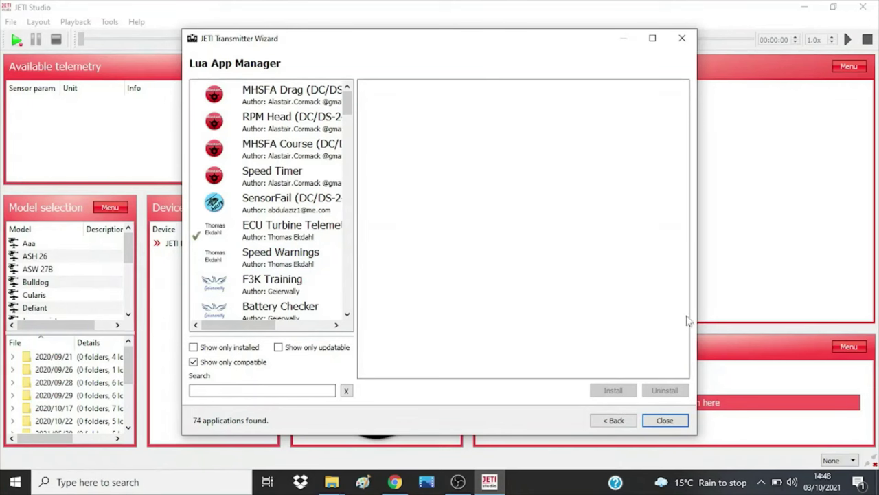
Scroll to the bottom of the 74-app list and show the DFM-Maps - GPS Maps details.
left_click(351, 304)
left_click(351, 304)
left_click(351, 305)
left_click(351, 304)
left_click(351, 304)
left_click(350, 303)
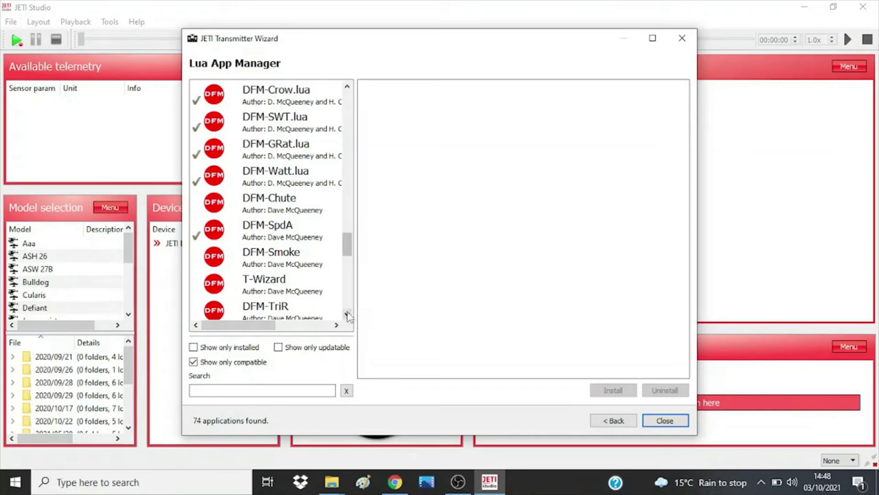
left_click(348, 314)
left_click(347, 314)
left_click(348, 314)
left_click(348, 314)
left_click(347, 314)
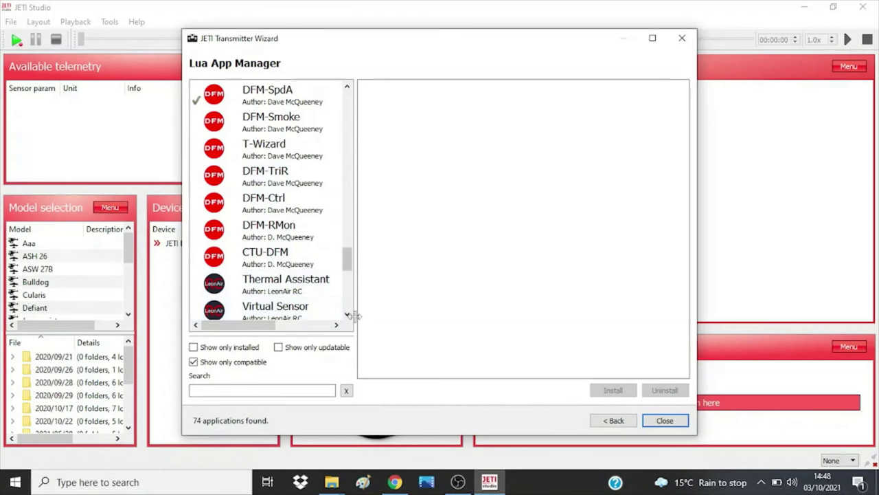
left_click(348, 314)
left_click(348, 313)
left_click(348, 313)
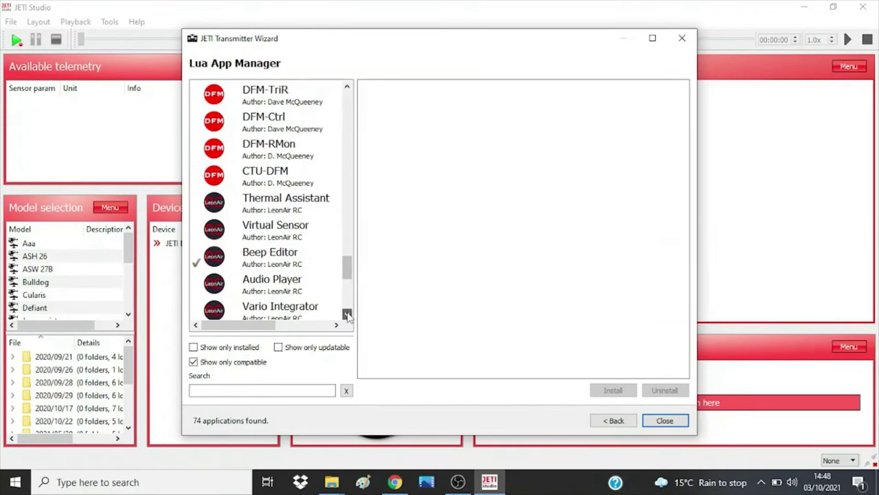
left_click(347, 314)
left_click(348, 313)
left_click(347, 313)
left_click(348, 314)
left_click(348, 314)
left_click(348, 314)
left_click(348, 314)
left_click(348, 314)
left_click(347, 314)
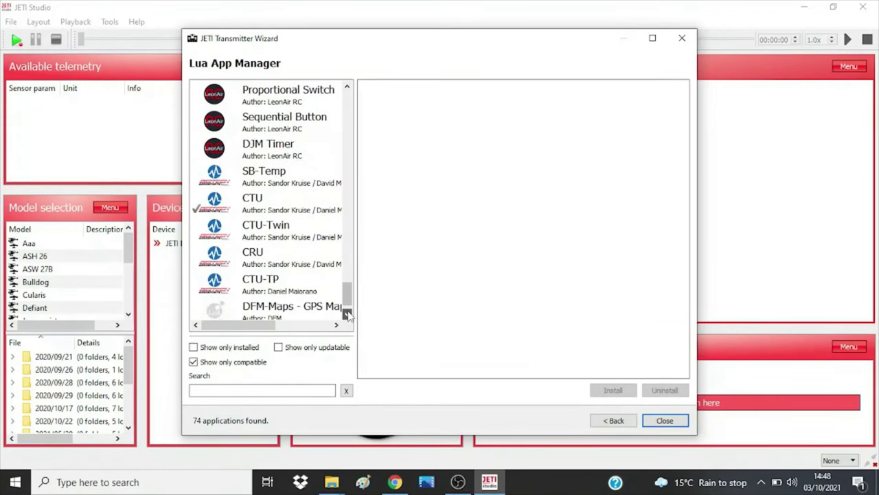
left_click(347, 314)
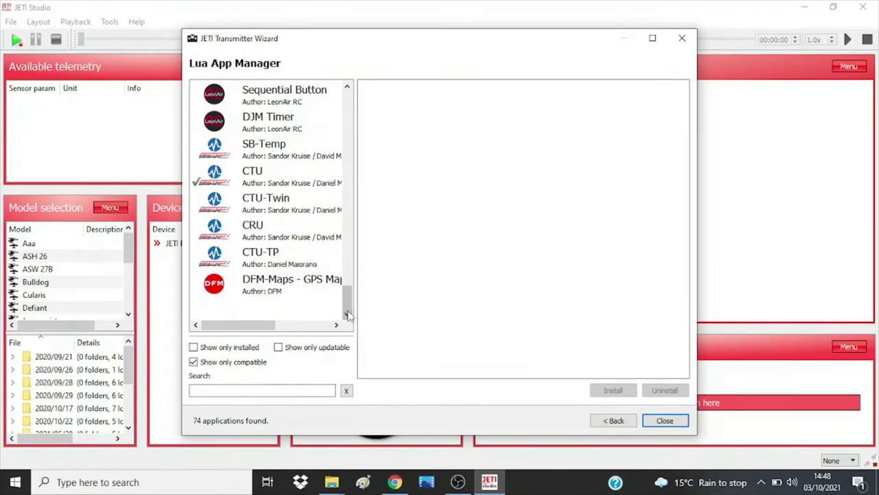
left_click(250, 283)
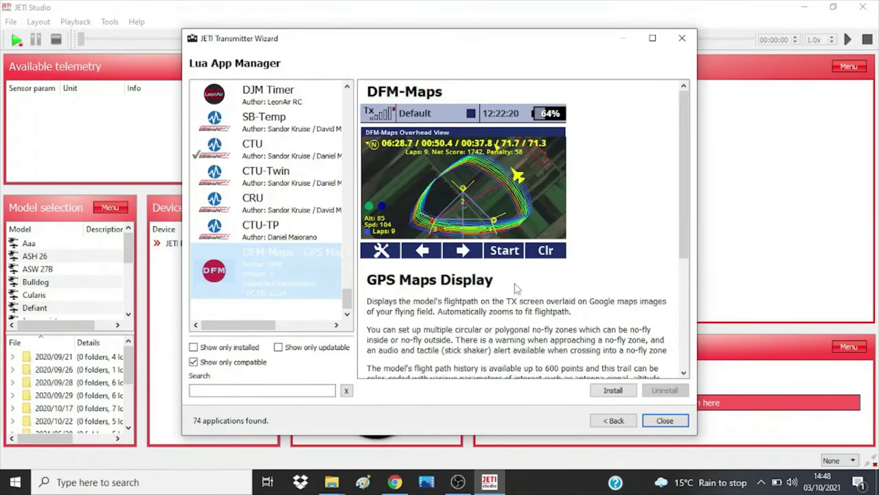
Install the DFM-Maps GPS Maps Display Lua app onto the transmitter from the Lua App Manager.
left_click(612, 396)
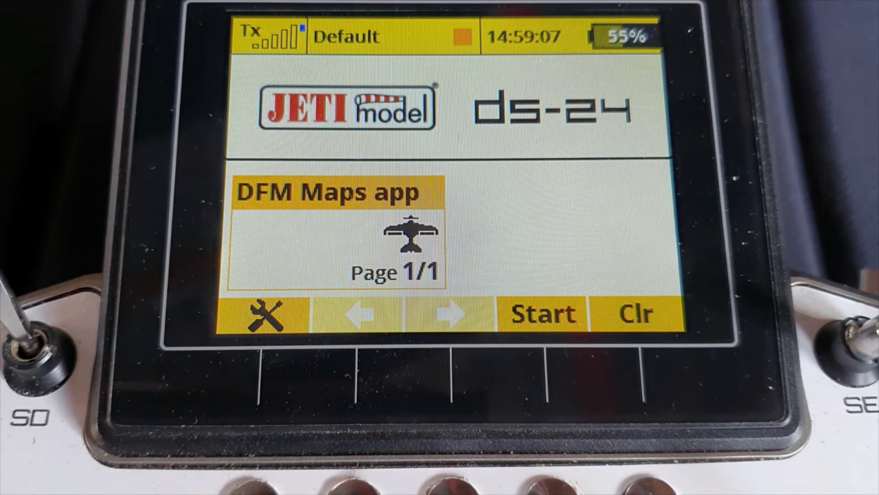
Add DFM-Maps 7.24 under Applications > User Applications on the DS-24, then return home.
key("Return")
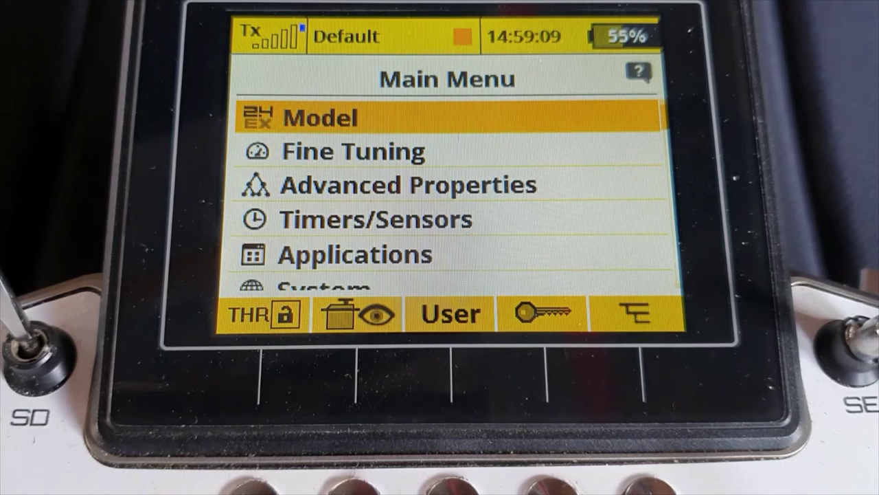
key("Down")
key("Down")
key("Down")
key("Down")
key("Return")
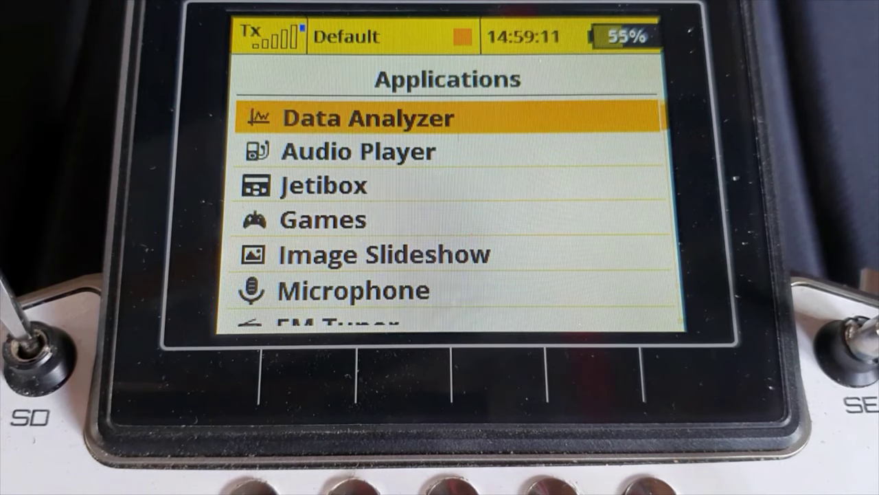
key("Up")
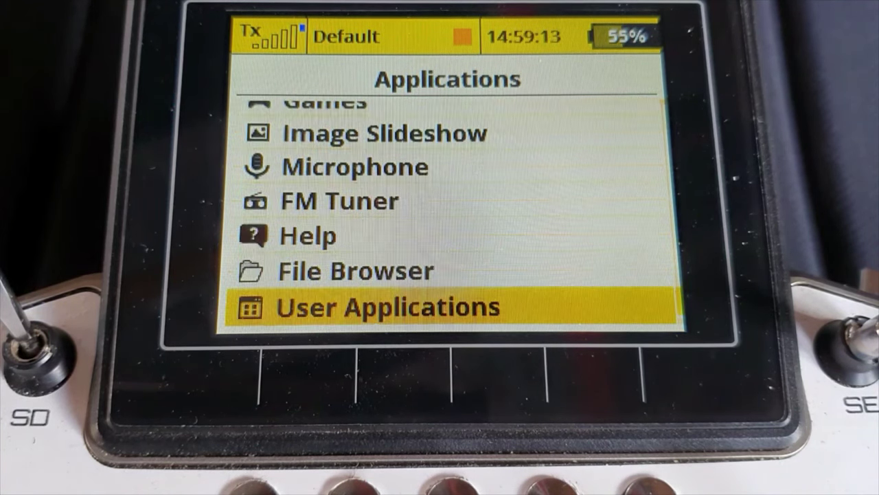
key("Return")
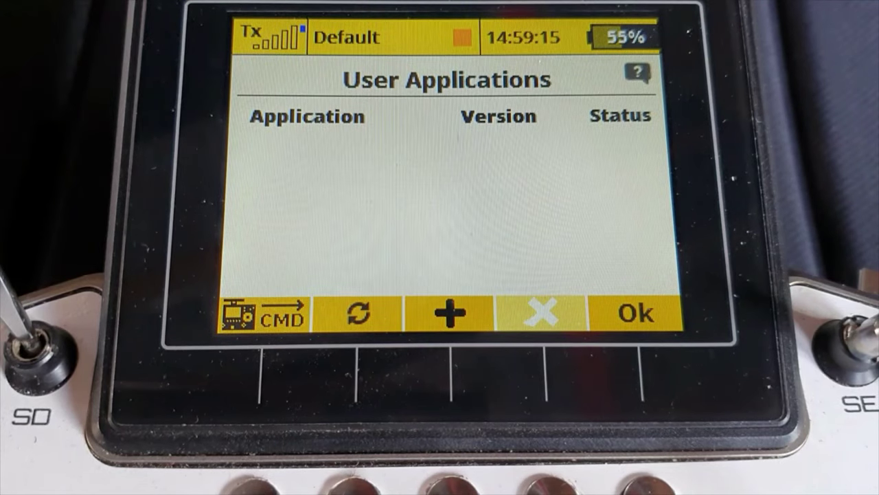
key("F3")
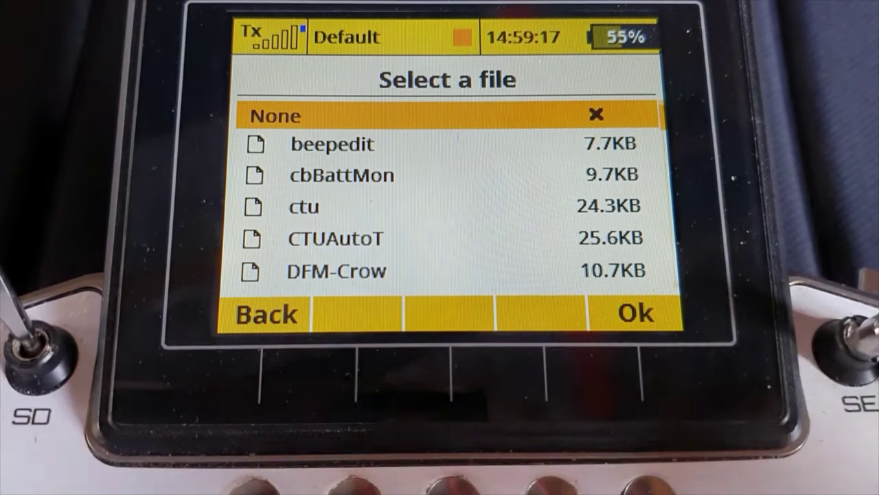
key("Down")
key("Down")
key("Down")
key("Down")
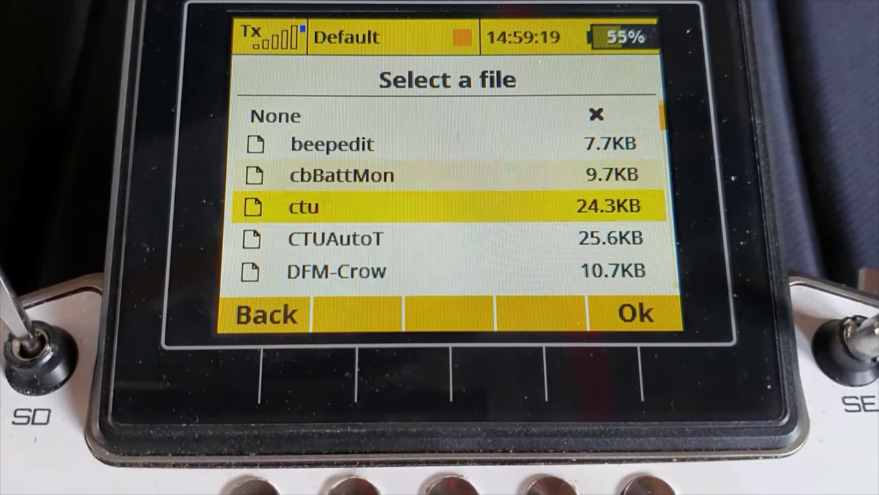
key("Down")
key("Down")
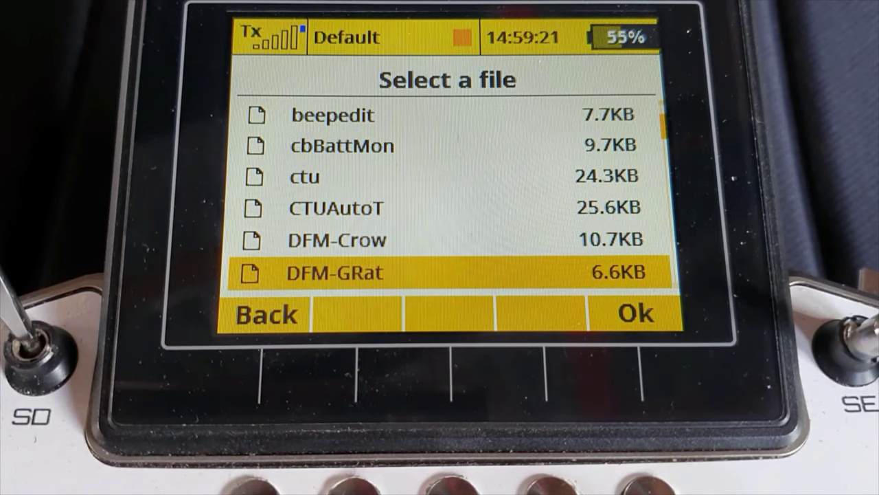
key("Down")
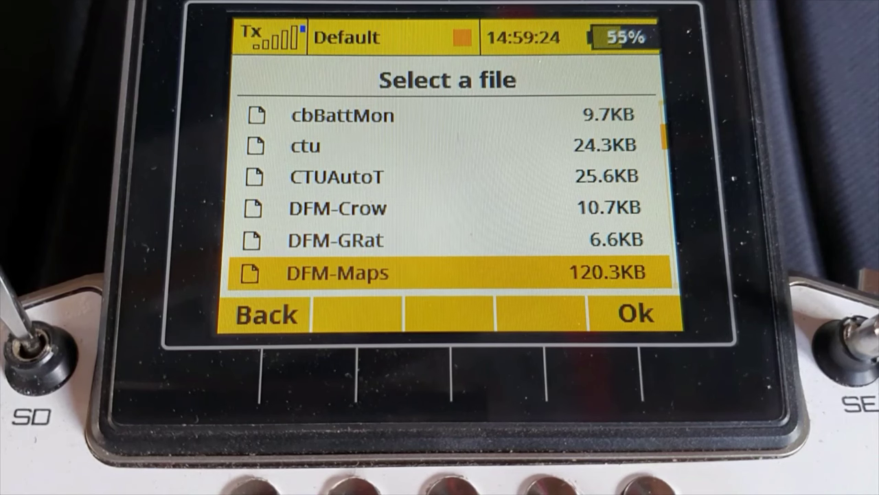
key("Return")
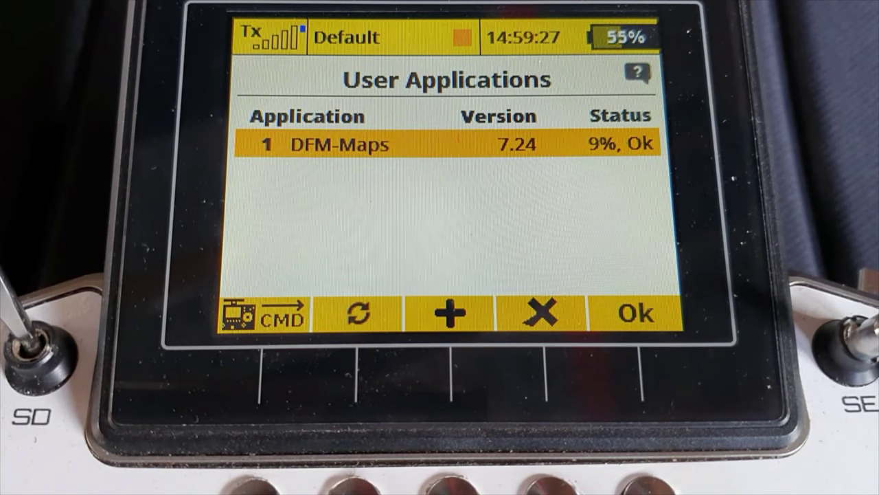
key("Return")
Add Lua DFM-Maps Overhead View as the first Displayed Telemetry entry under Timers/Sensors.
key("Return")
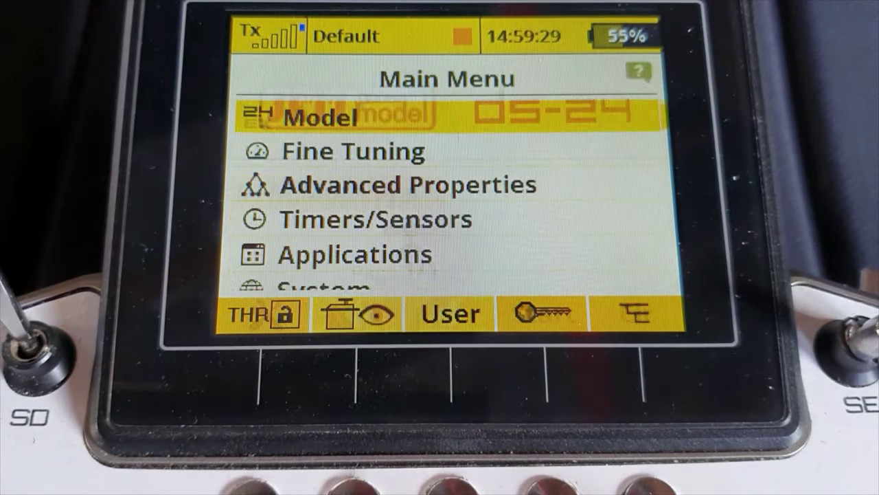
key("Down")
key("Down")
key("Down")
key("Return")
key("Down")
key("Down")
key("Down")
key("Down")
key("Down")
key("Down")
key("Return")
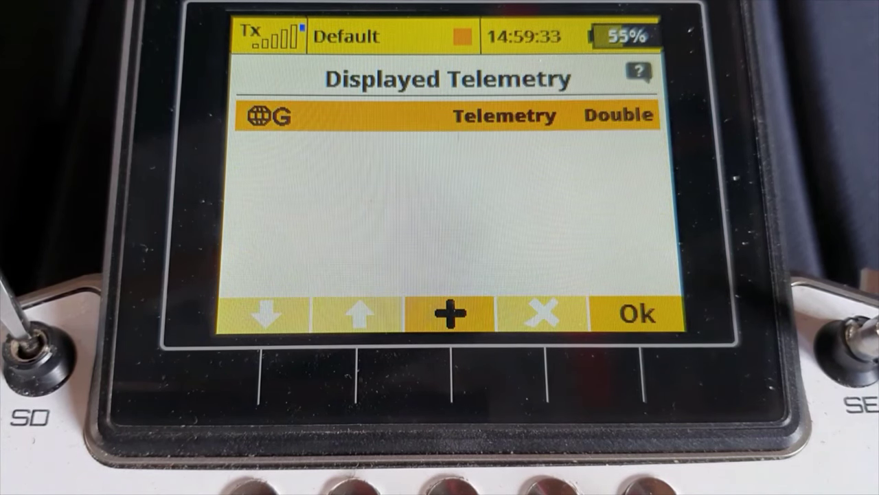
key("F3")
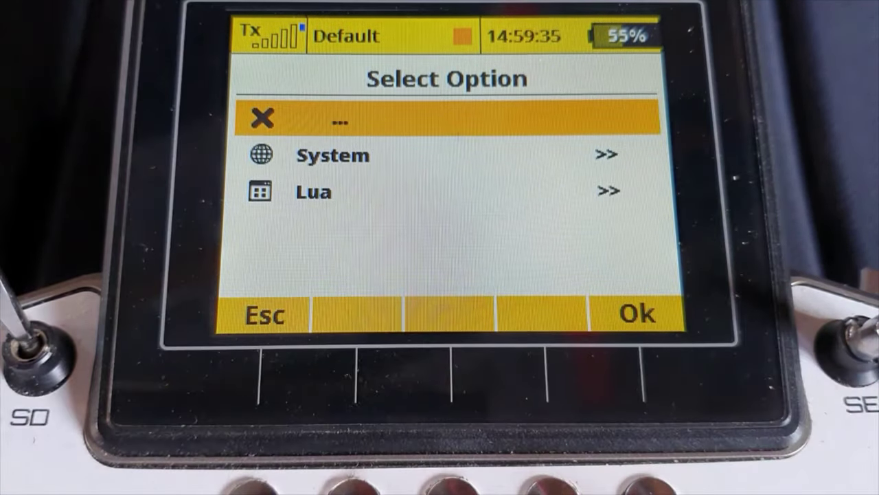
key("Down")
key("Down")
key("Return")
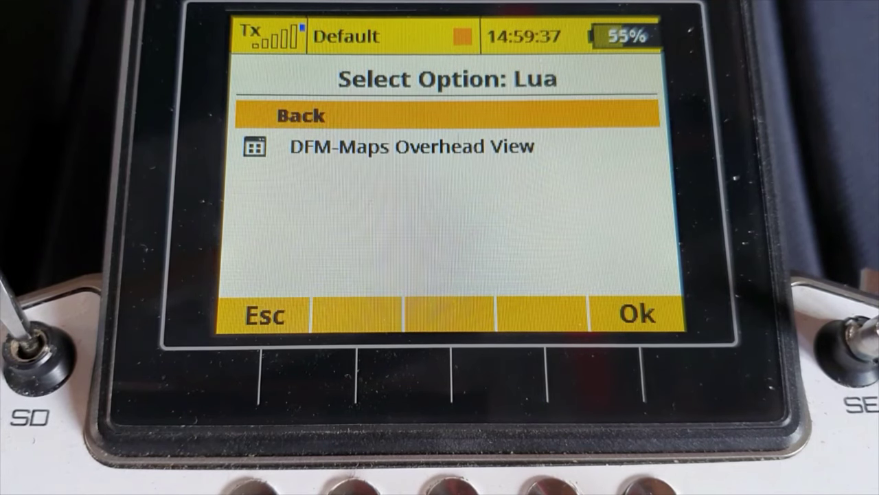
key("Down")
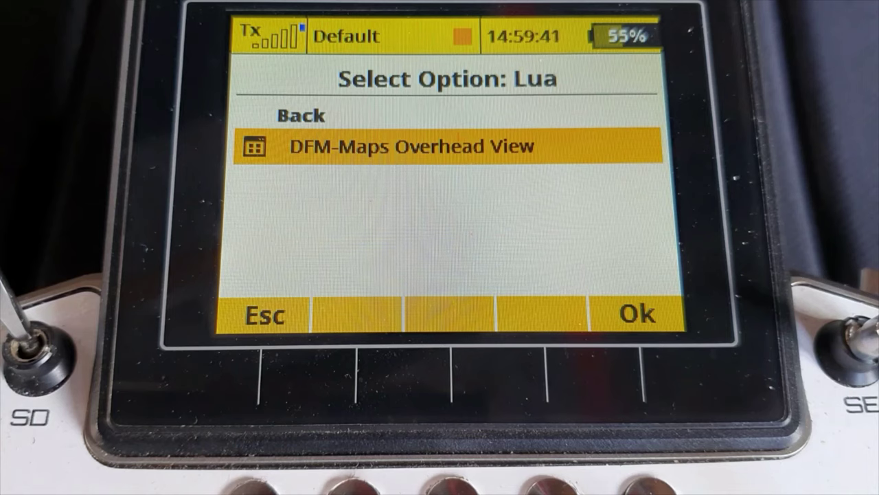
key("Return")
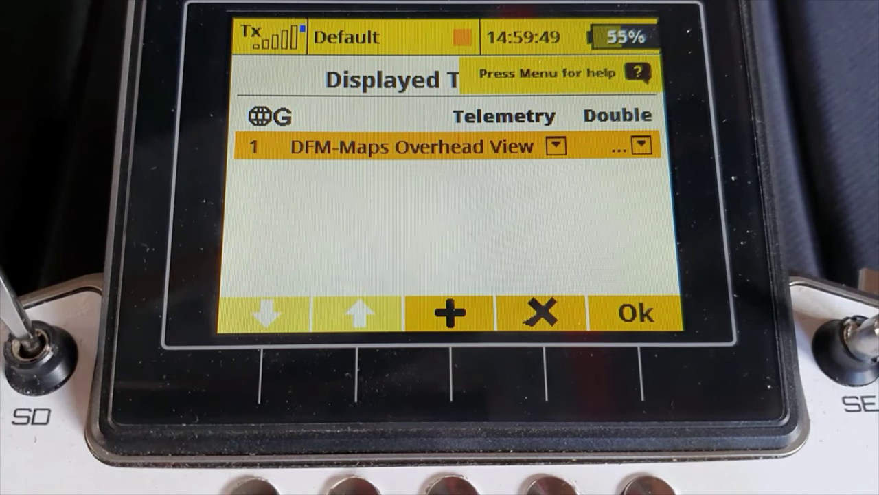
key("Escape")
key("Escape")
key("Escape")
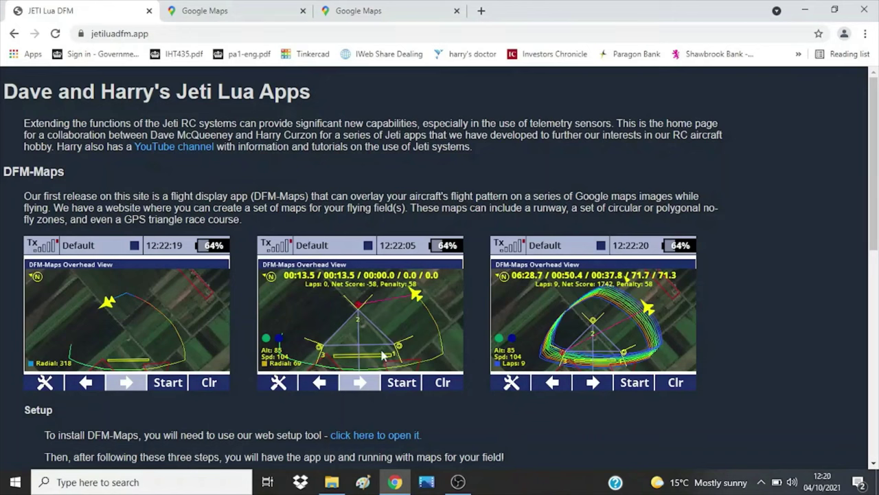
Open the JETI Map Generator from the 'click here to open it' setup link on jetiluadfm.app.
left_click(378, 435)
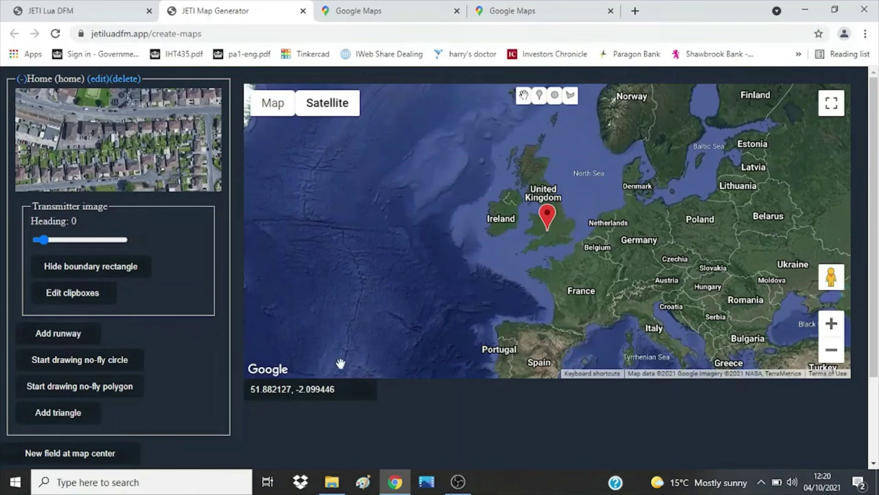
Copy Abingdon Airfield's coordinates 51.69066, -1.31646 from Google Maps and return to the Map Generator.
left_click(392, 13)
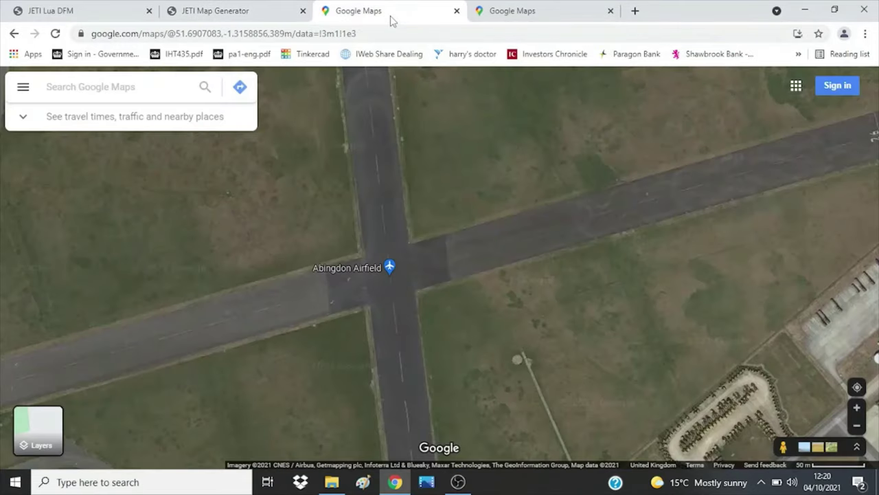
right_click(398, 273)
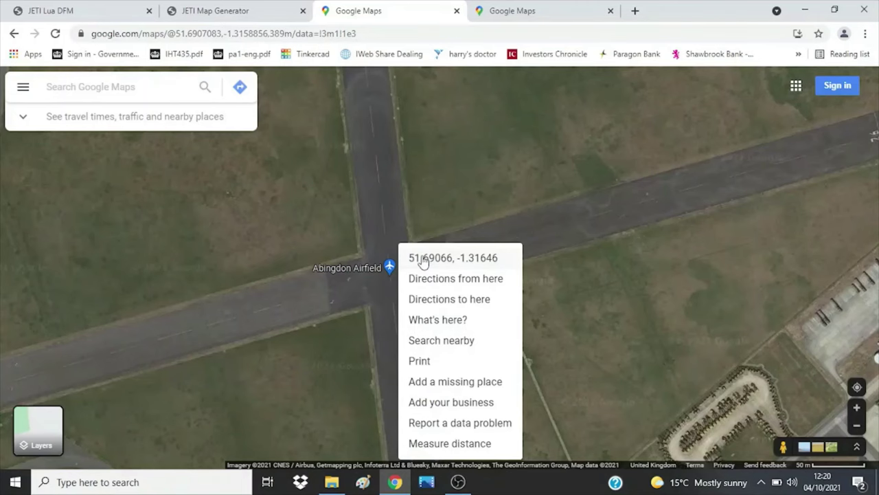
left_click(423, 261)
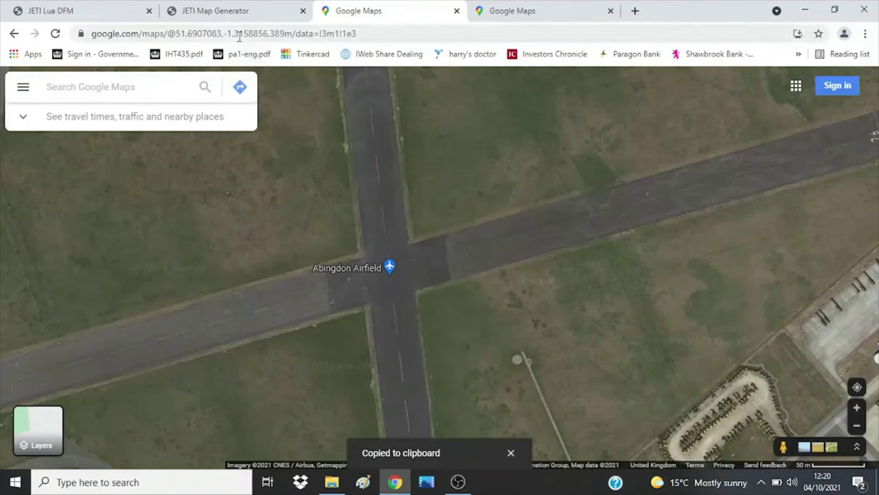
left_click(232, 16)
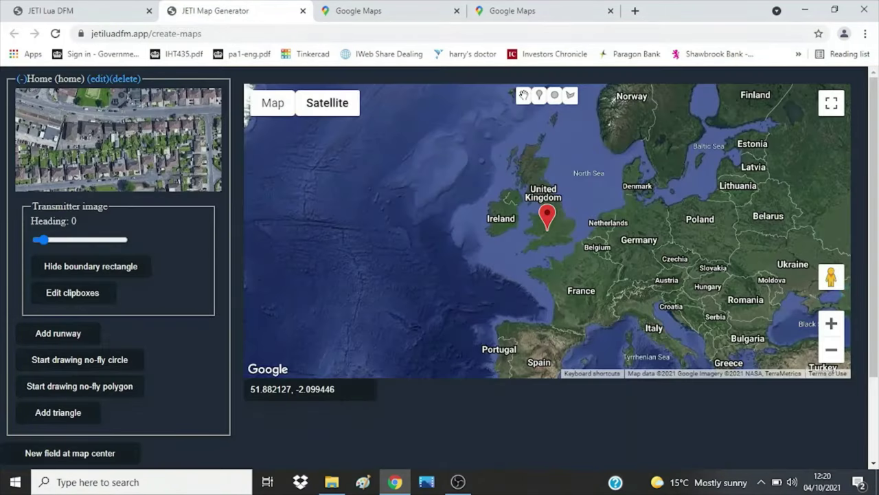
Replace the Map Generator's coordinates with the pasted Abingdon location 51.690655, -1.316463.
left_click_drag(335, 389, 261, 389)
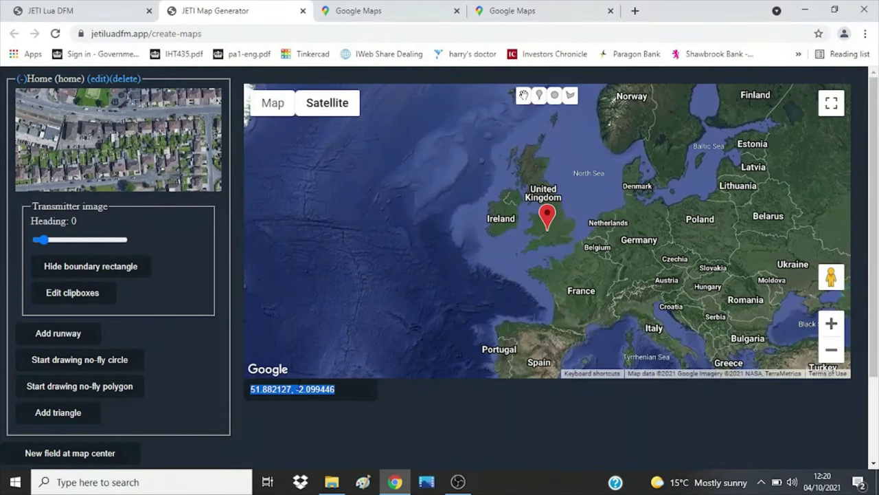
right_click(299, 389)
left_click(345, 245)
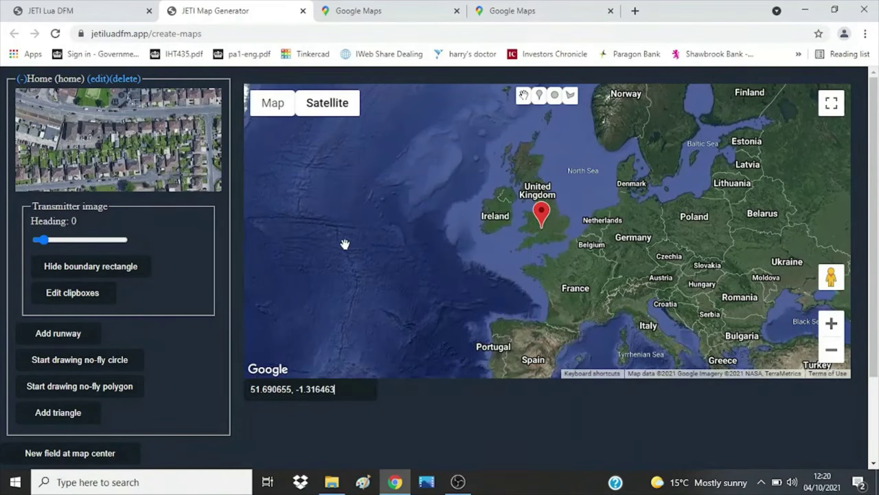
key("Return")
Zoom the satellite map in from Europe until Abingdon Airfield's crossing runways fill the view.
left_click(828, 327)
left_click(829, 328)
left_click(829, 329)
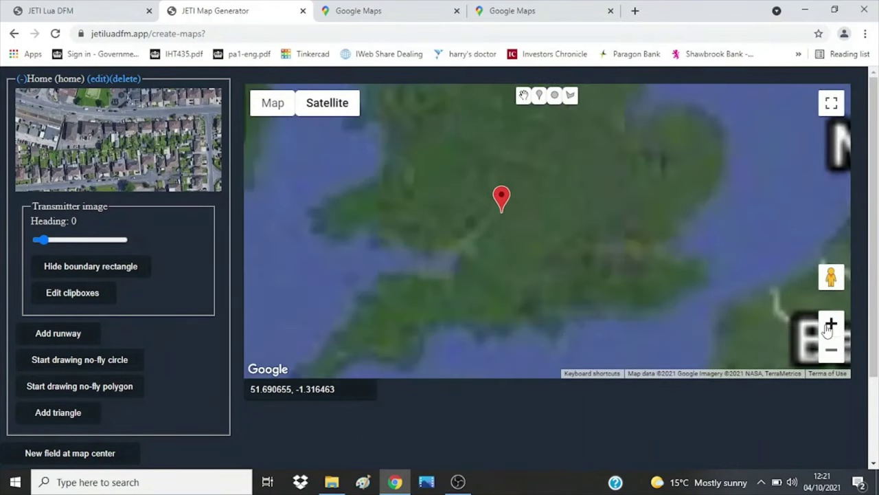
left_click(829, 328)
left_click(828, 328)
left_click(828, 328)
left_click(828, 329)
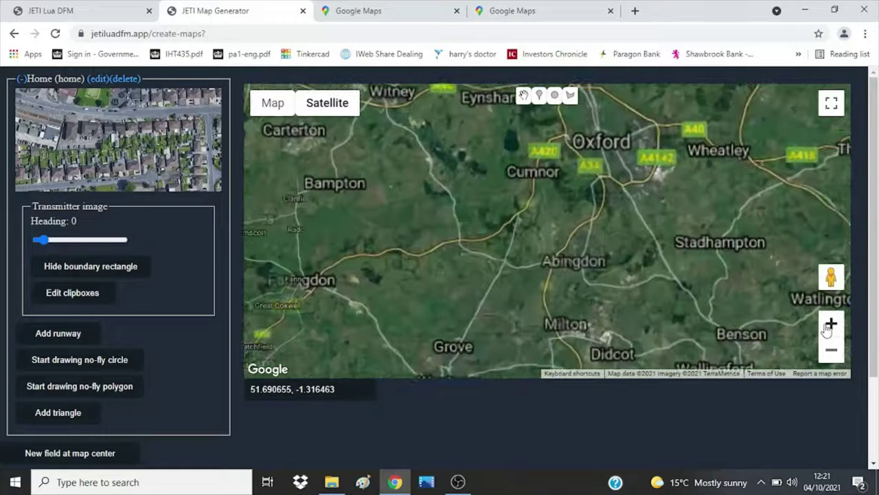
left_click(828, 328)
left_click(828, 328)
left_click(828, 328)
left_click(828, 328)
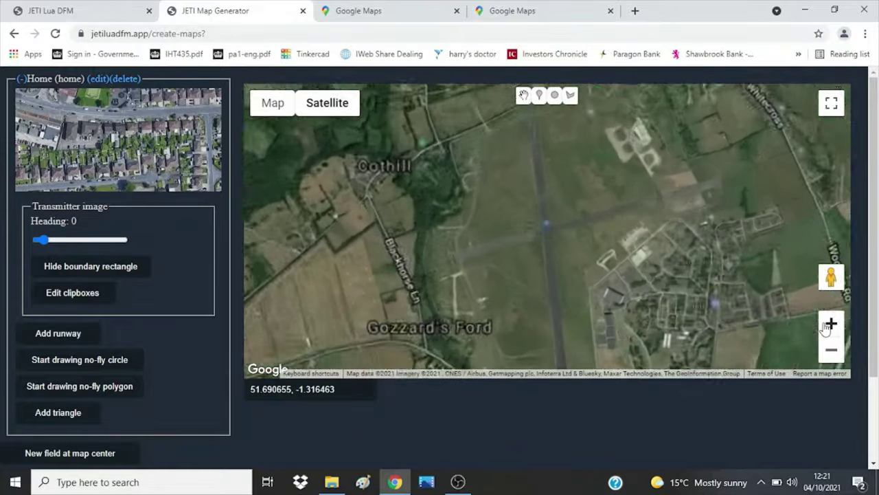
left_click(828, 328)
left_click(829, 328)
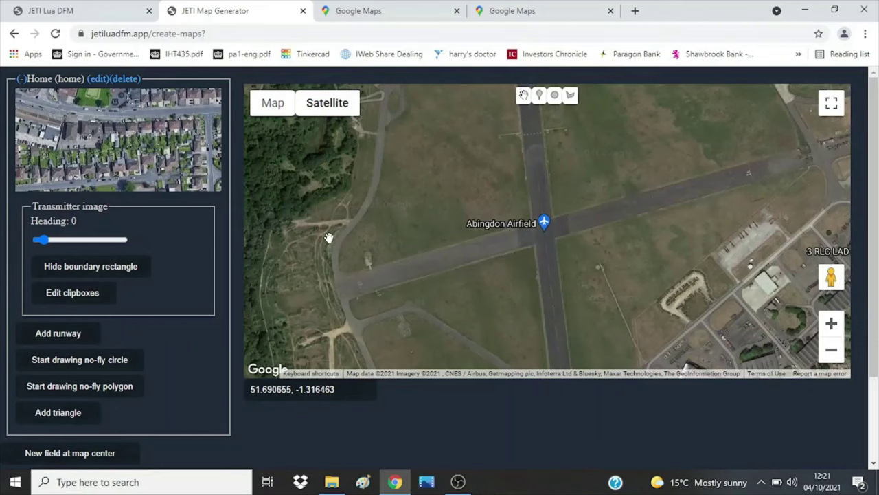
Create a new field at the map centre named Abingdon with short name Abi, and save it.
left_click(70, 453)
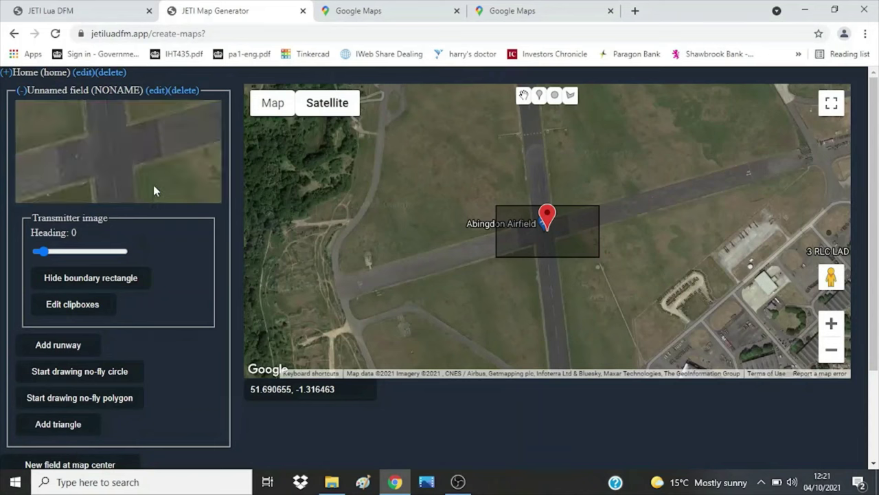
left_click(159, 96)
double_click(85, 144)
left_click_drag(85, 144, 6, 157)
type("A")
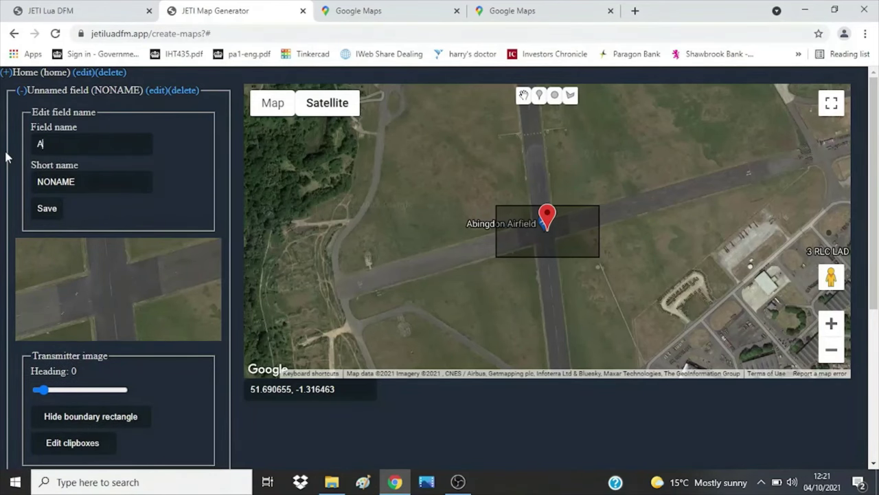
type("bingdon")
key("Tab")
type("Ab")
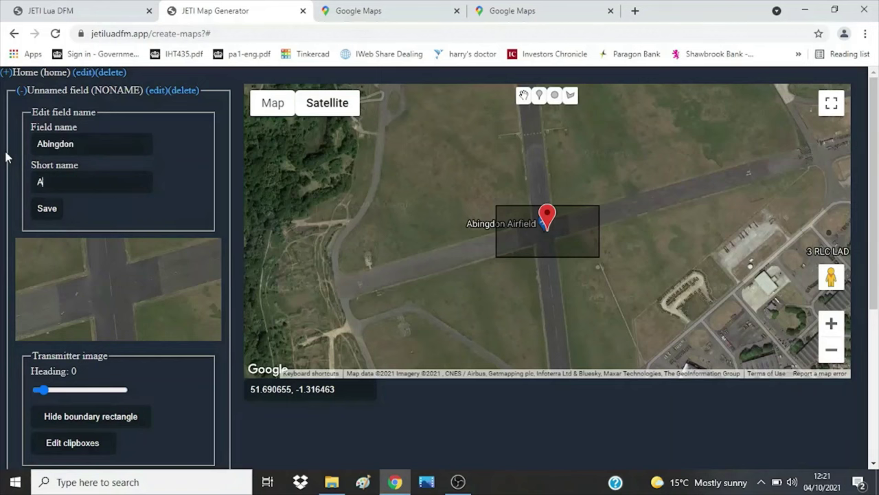
left_click(46, 209)
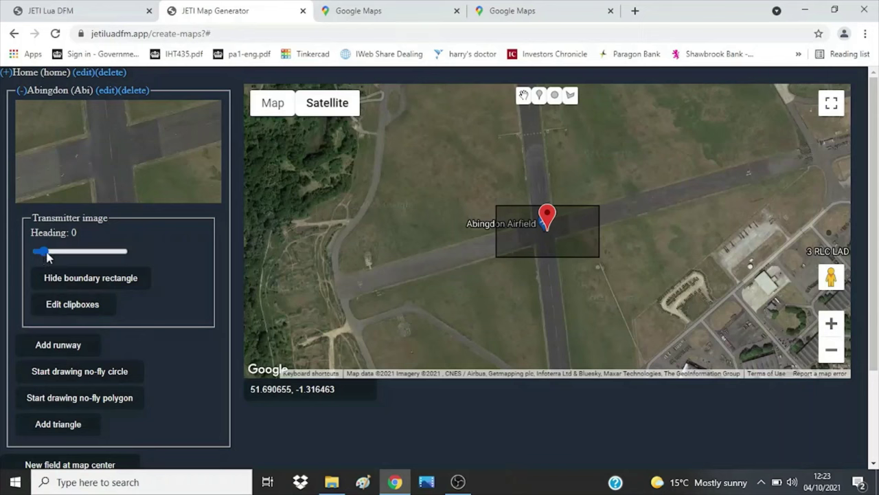
Rotate the Abingdon field's heading to 344 so the boundary aligns with the runway.
key("Right")
key("Right")
key("Right")
key("Right")
key("Right")
key("Right")
key("Right")
key("Right")
key("Right")
key("Right")
key("Right")
key("Right")
key("Right")
key("Right")
key("Right")
key("Right")
key("Right")
key("Right")
key("Right")
key("Right")
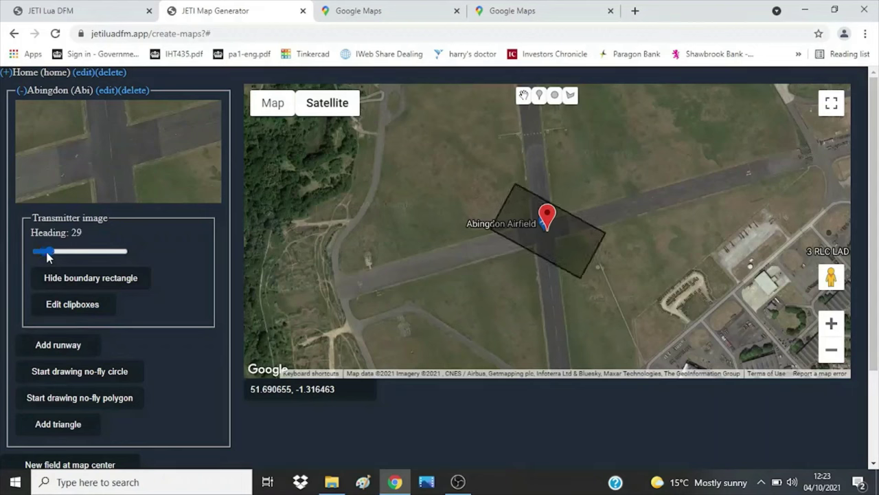
key("Right")
key("Right")
key("Right")
key("Right")
key("Right")
key("Right")
key("Right")
key("Right")
key("Right")
key("Right")
key("Right")
key("Right")
key("Right")
key("Right")
key("Right")
key("Right")
key("Right")
key("Right")
key("Right")
key("Right")
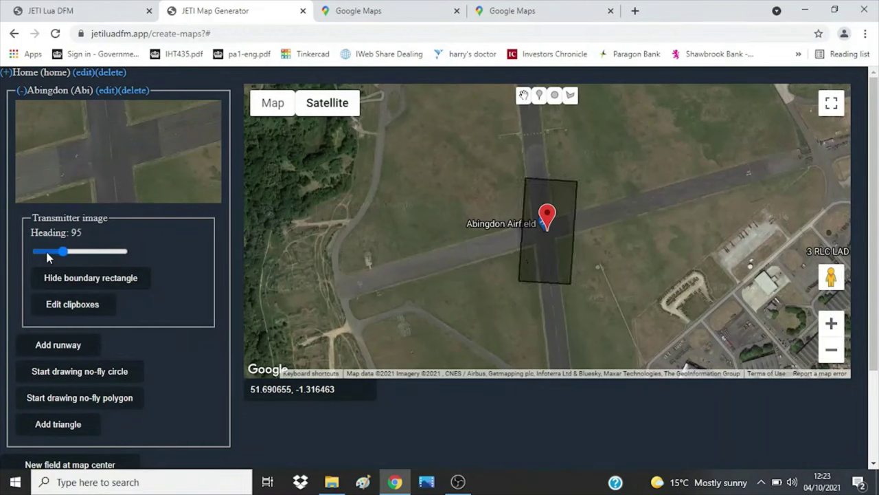
key("Right")
key("Right")
key("Right")
key("Right")
key("Right")
key("Right")
key("Right")
key("Right")
key("Right")
key("Right")
key("Right")
key("Right")
key("Right")
key("Right")
key("Right")
key("Right")
key("Right")
key("Right")
key("Right")
key("Right")
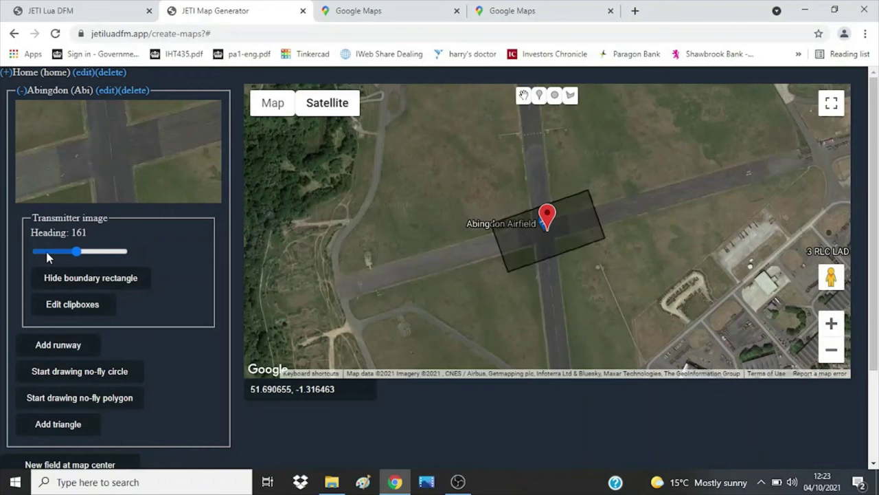
key("Right")
key("Right")
key("Right")
key("Right")
key("Right")
key("Right")
key("Right")
key("Right")
key("Right")
key("Right")
key("Right")
key("Right")
key("Right")
key("Right")
key("Right")
key("Right")
key("Right")
key("Right")
key("Right")
key("Right")
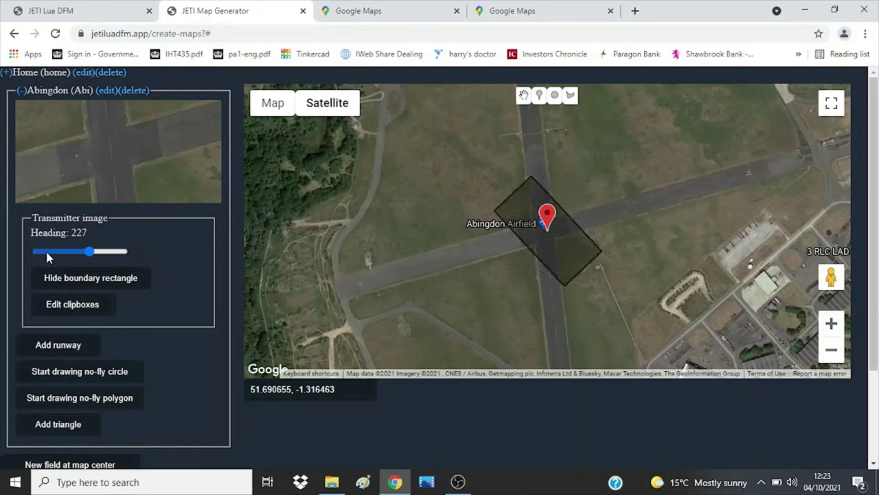
key("Right")
key("Right")
key("Right")
key("Right")
key("Right")
key("Right")
key("Right")
key("Right")
key("Right")
key("Right")
key("Right")
key("Right")
key("Right")
key("Right")
key("Right")
key("Right")
key("Right")
key("Right")
key("Right")
key("Right")
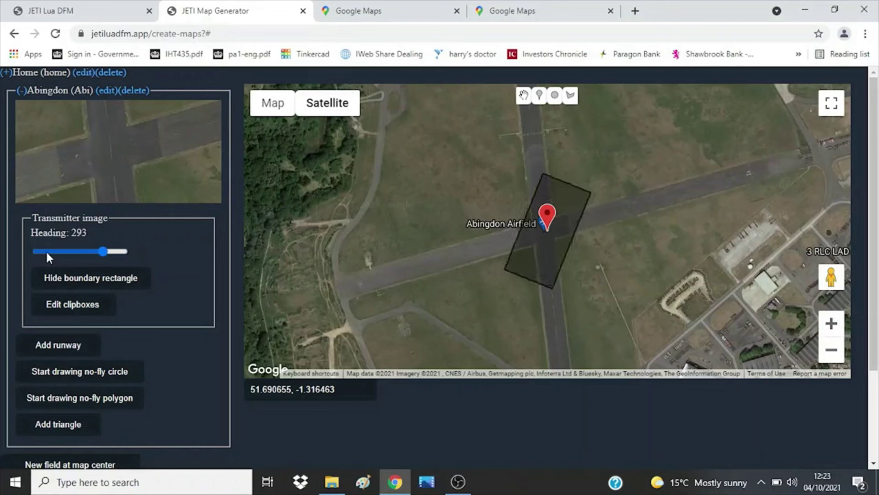
key("Right")
key("Right")
key("Right")
key("Right")
key("Right")
key("Right")
key("Right")
key("Right")
key("Right")
key("Right")
key("Right")
key("Right")
key("Right")
key("Right")
key("Right")
key("Right")
key("Right")
key("Right")
key("Right")
key("Right")
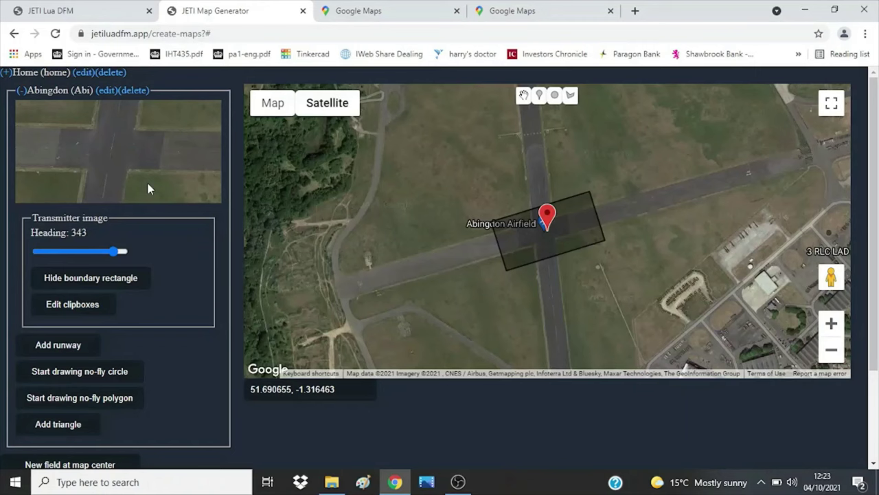
key("Left")
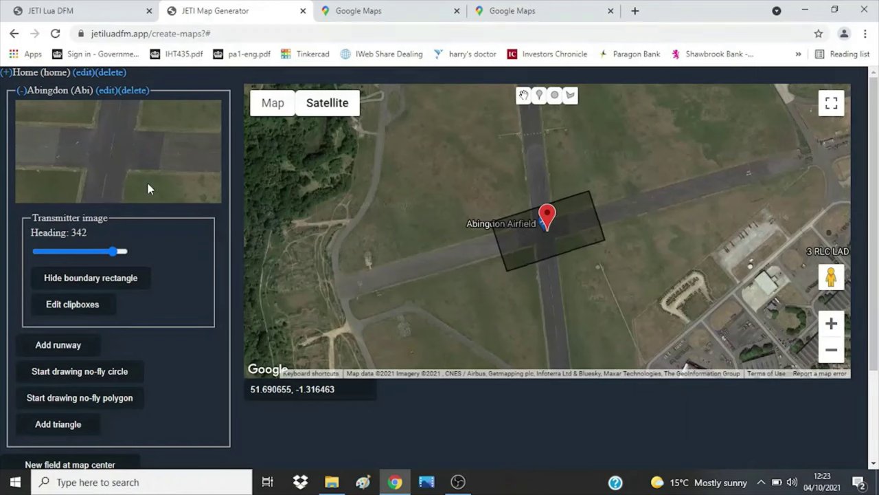
key("Right")
key("Right")
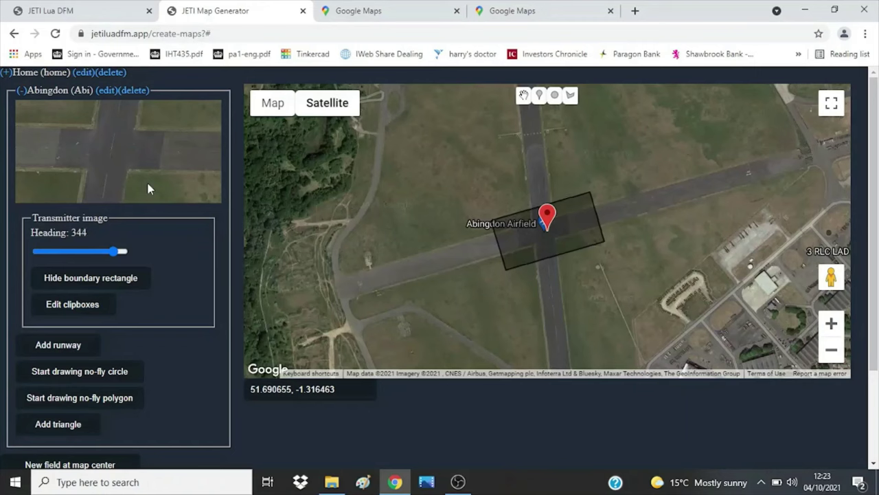
key("Right")
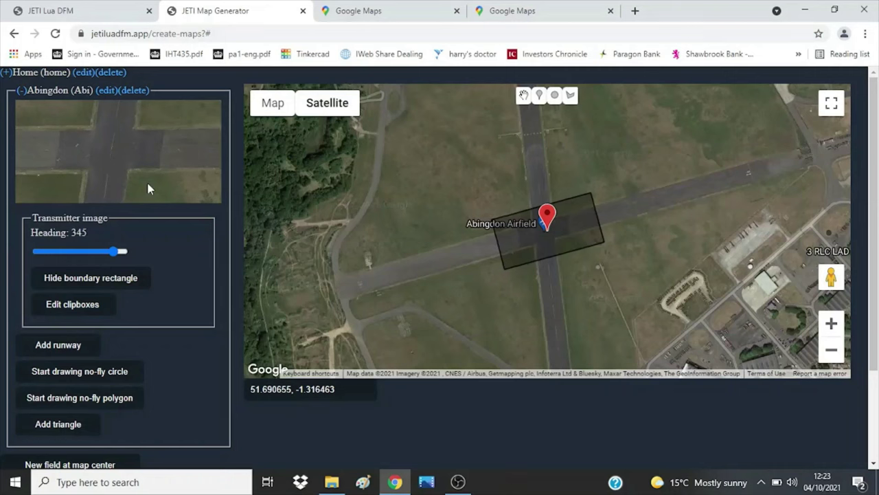
key("Left")
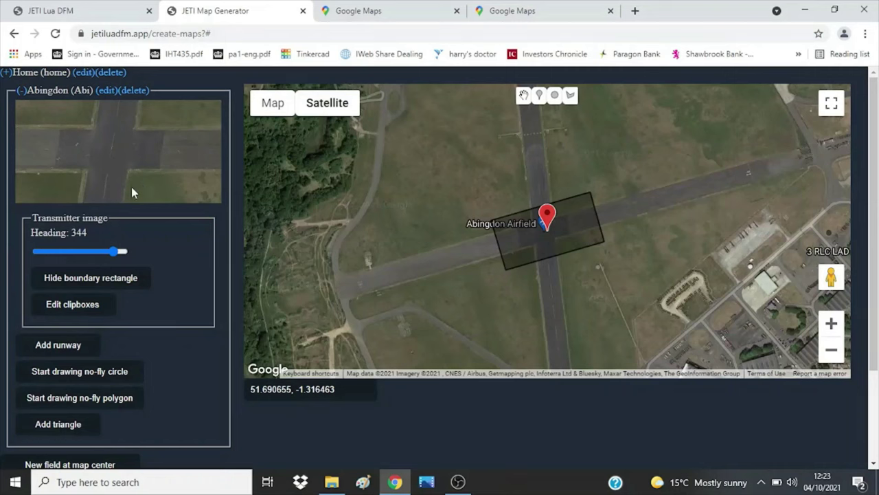
Open the clipbox editor to view the Abingdon field's Zoom 17, 16.5 and 16 images.
left_click(72, 304)
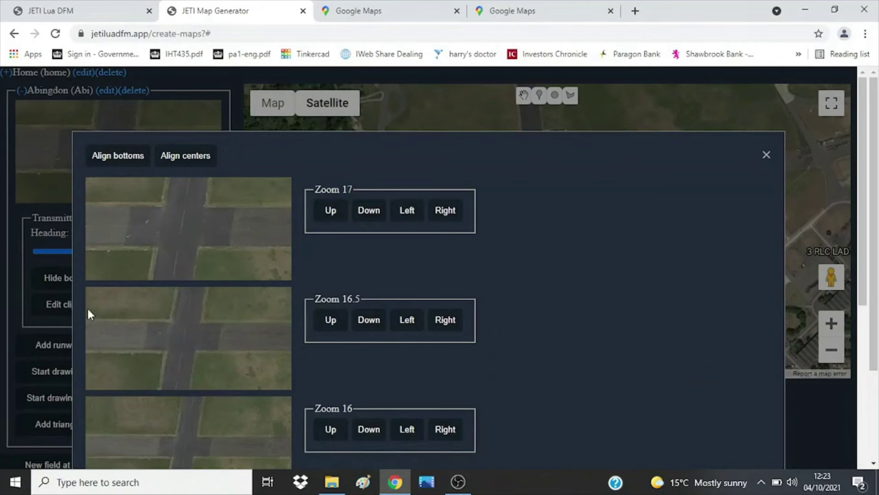